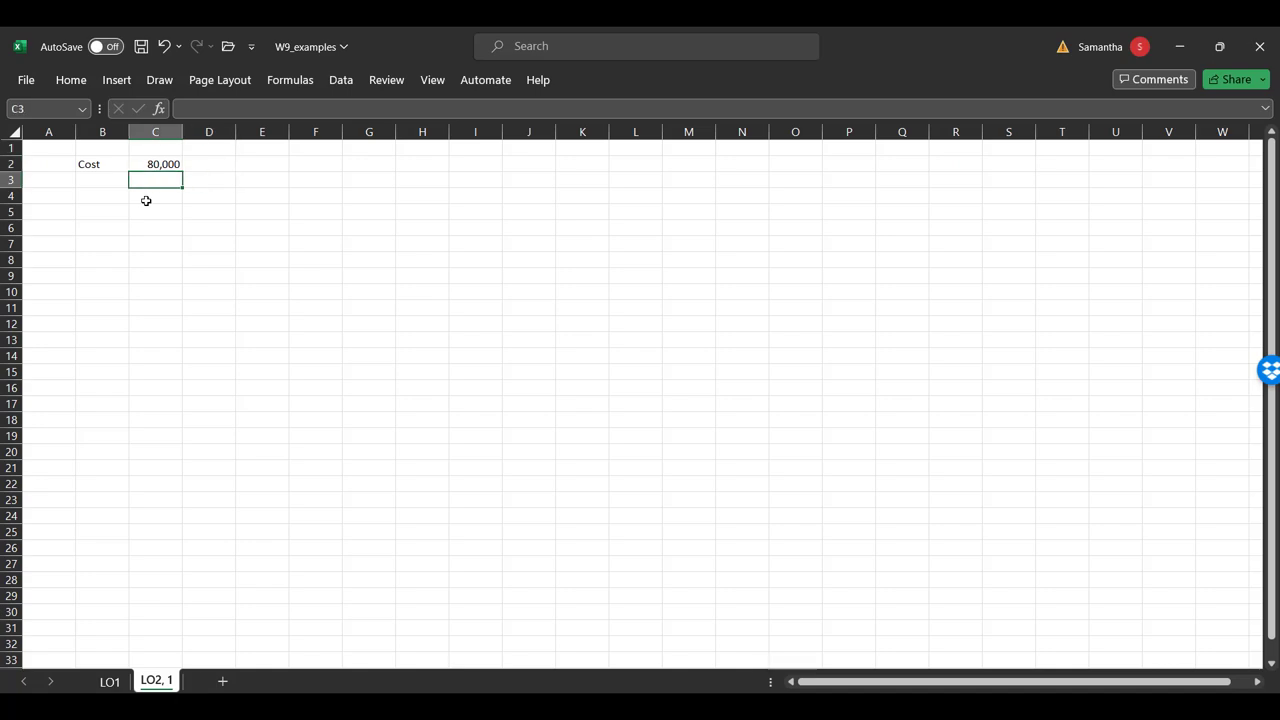
- Enter the label "RV" in B3 and the value -8000 beside it in C3
key("Left")
type("RV")
key("Right")
type("-8000")
key("Return")
- Enter the label "Depreciable amount" in B4
key("Left")
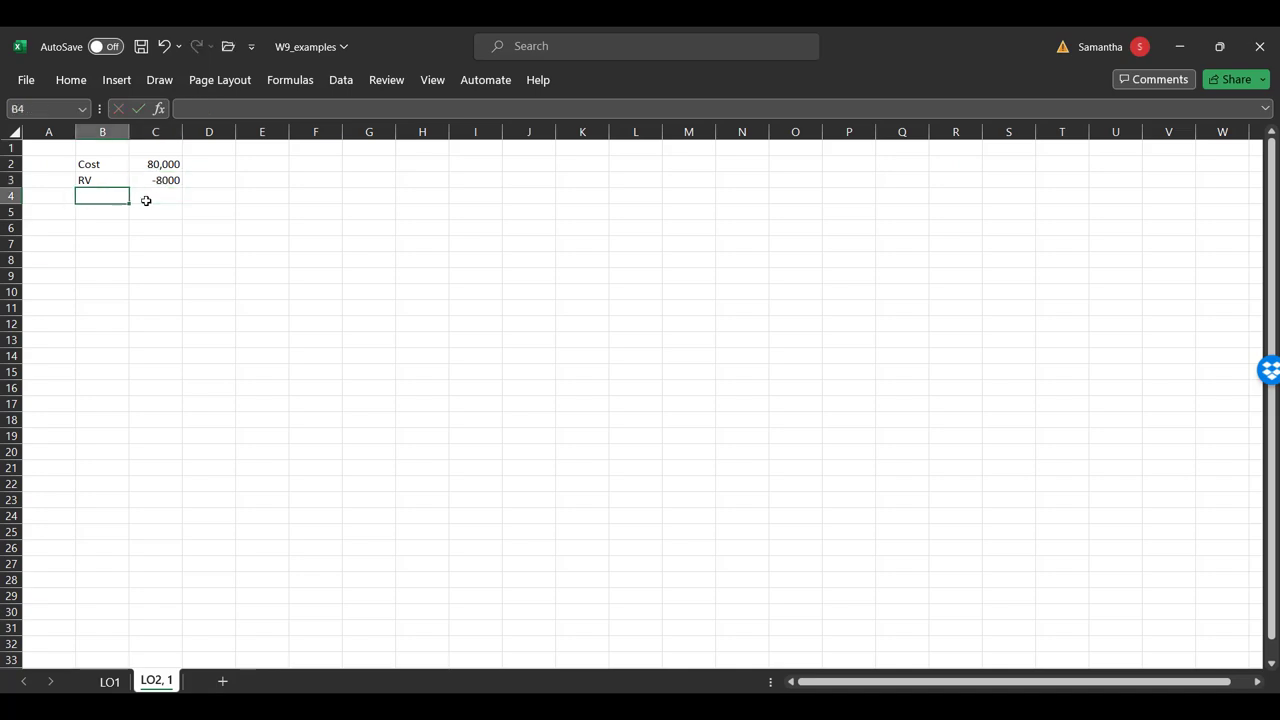
type("D")
type("epreciable")
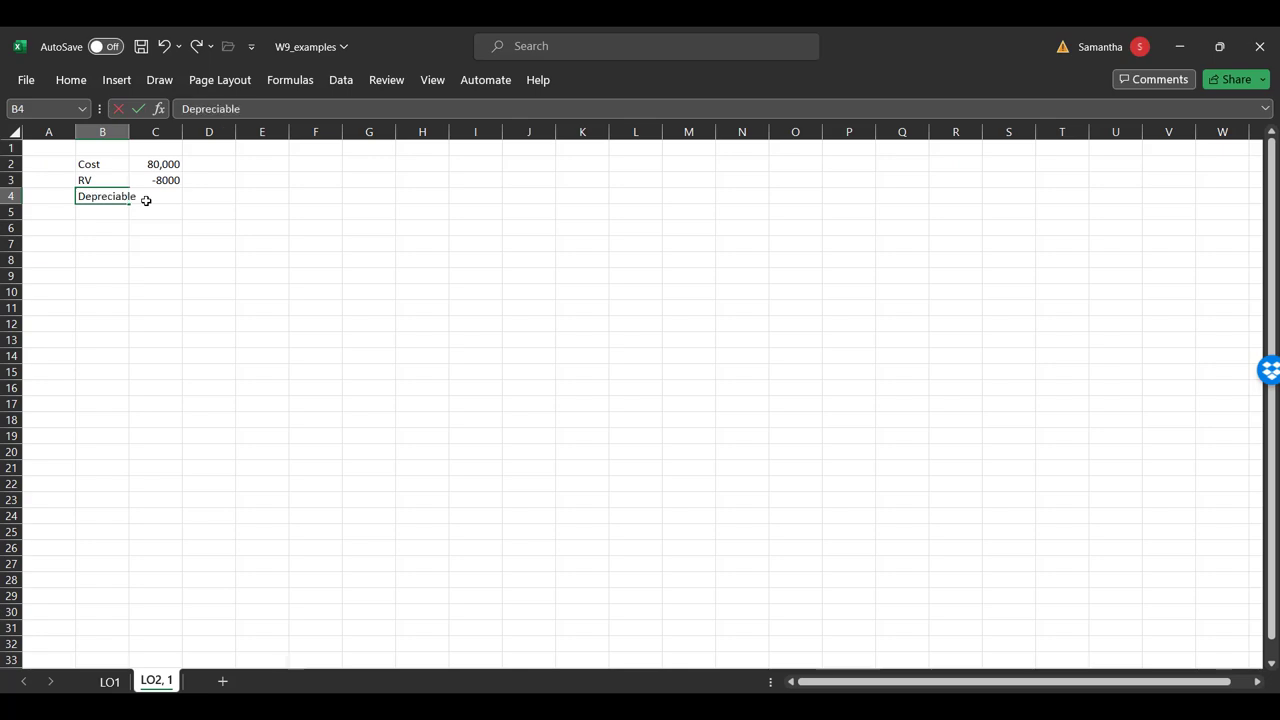
type(" amount")
key("Return")
type("\\")
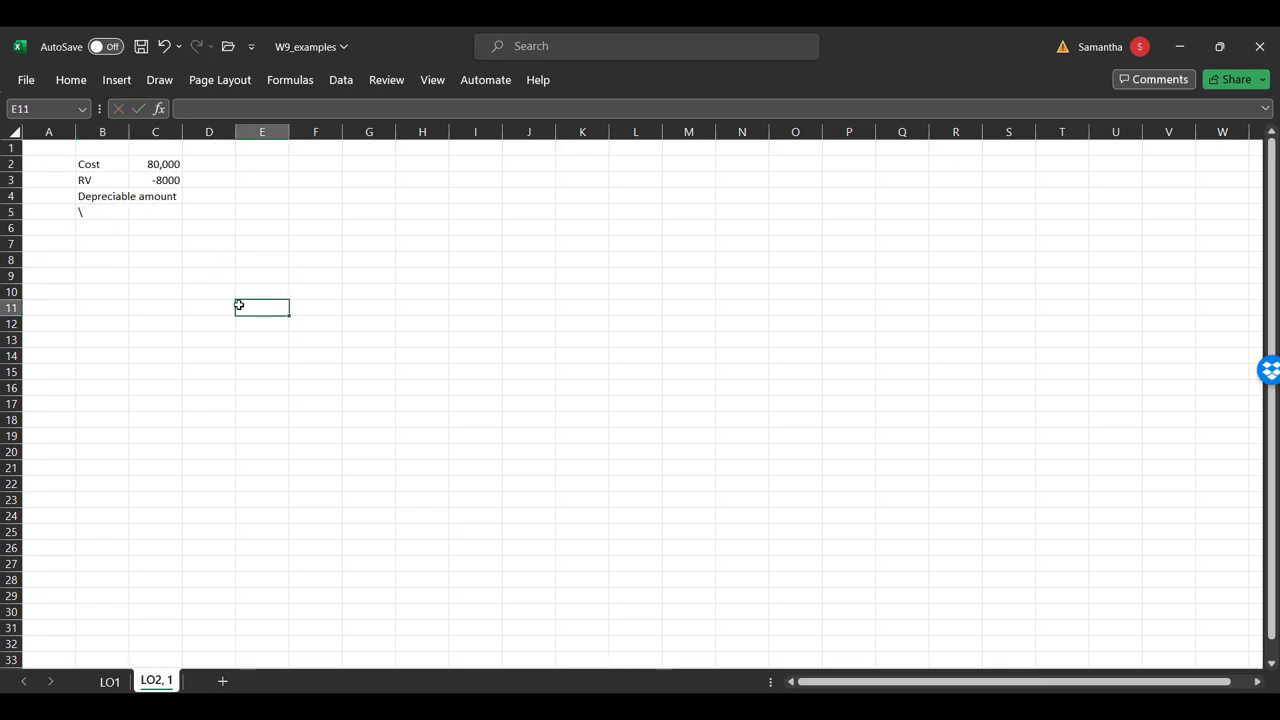
scroll(240, 306, "up", 5)
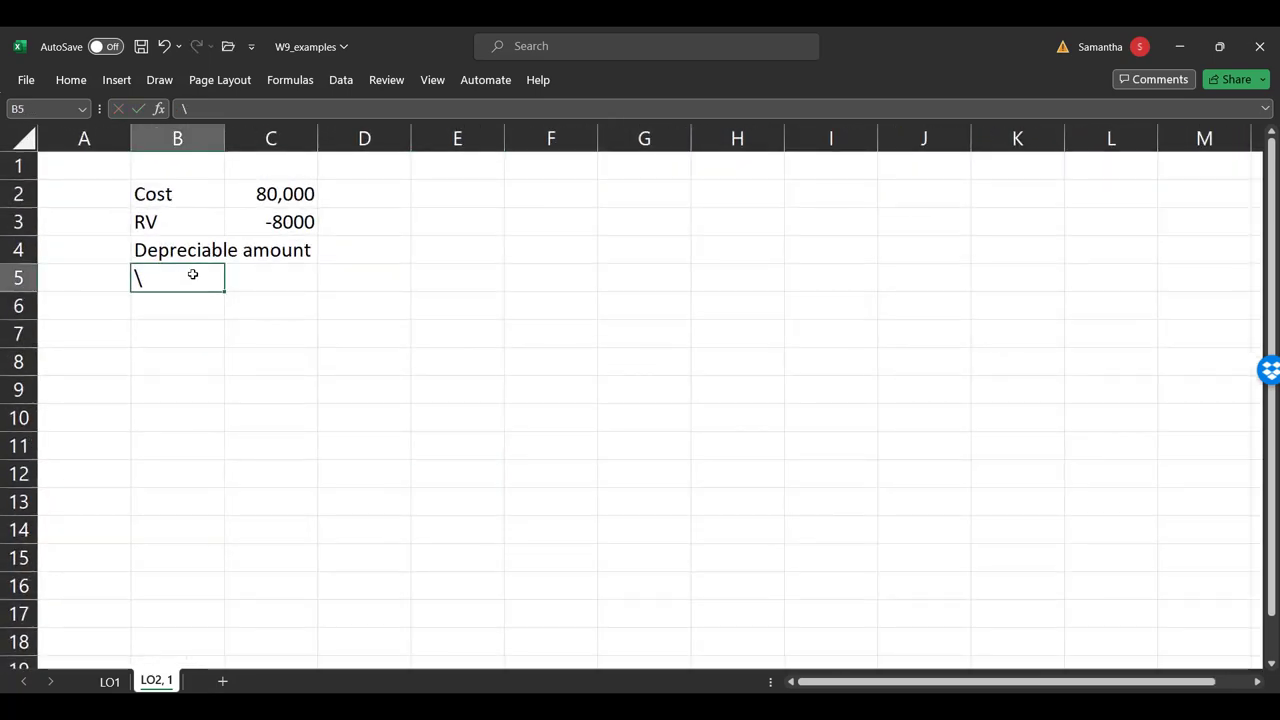
key("Escape")
key("Return")
left_click(191, 275)
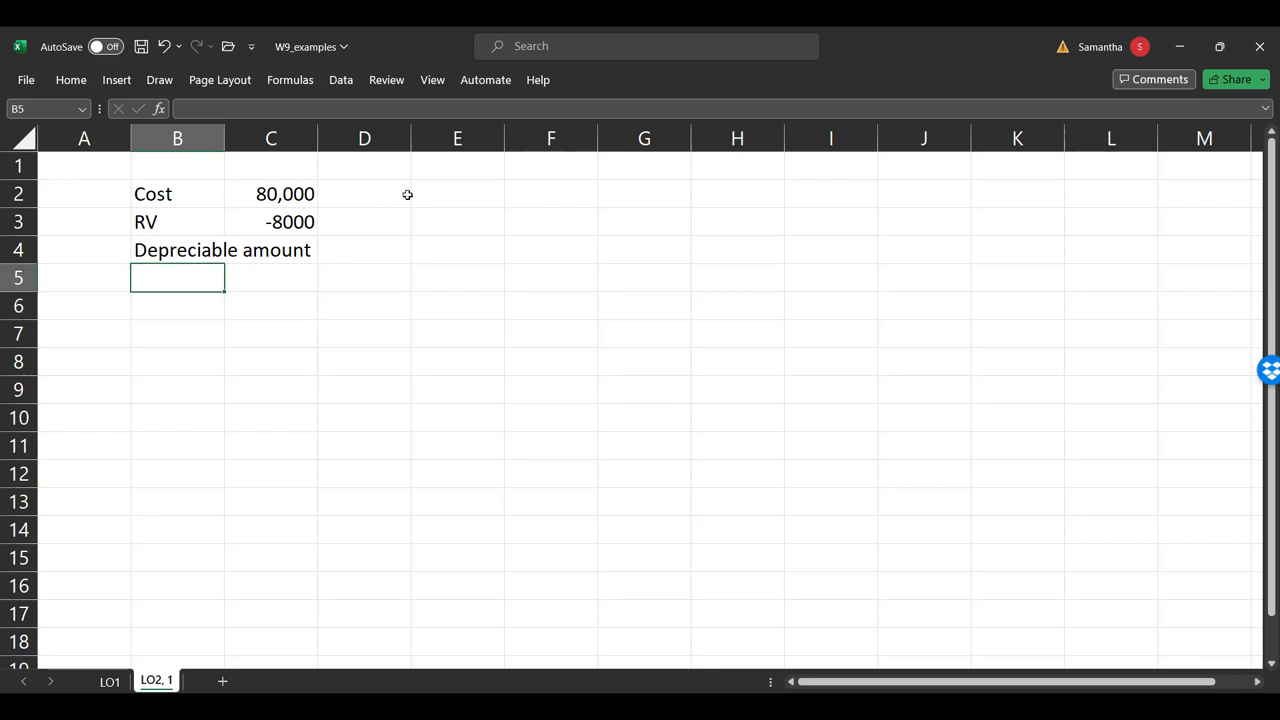
- Fit column B's width to its text and calculate the depreciable amount in C4 with =C2+C3
double_click(224, 138)
left_click(388, 250)
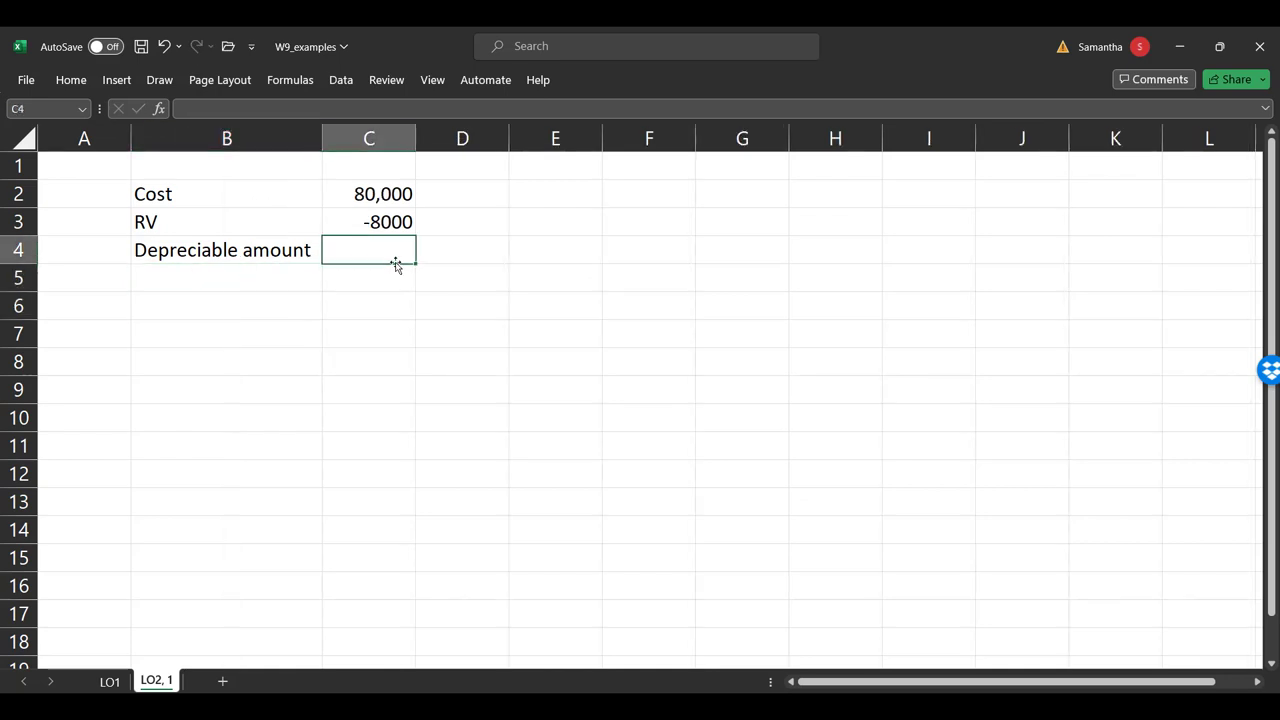
type("=")
key("Up")
key("Up")
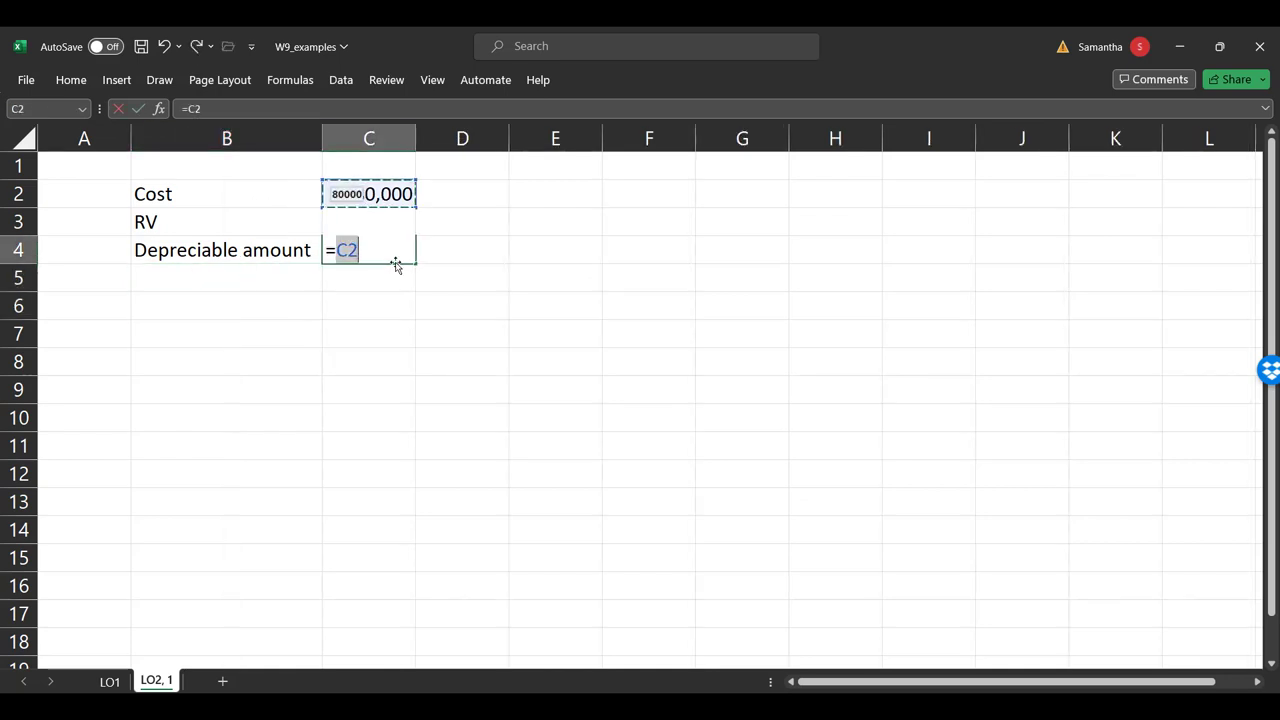
type("+")
key("Up")
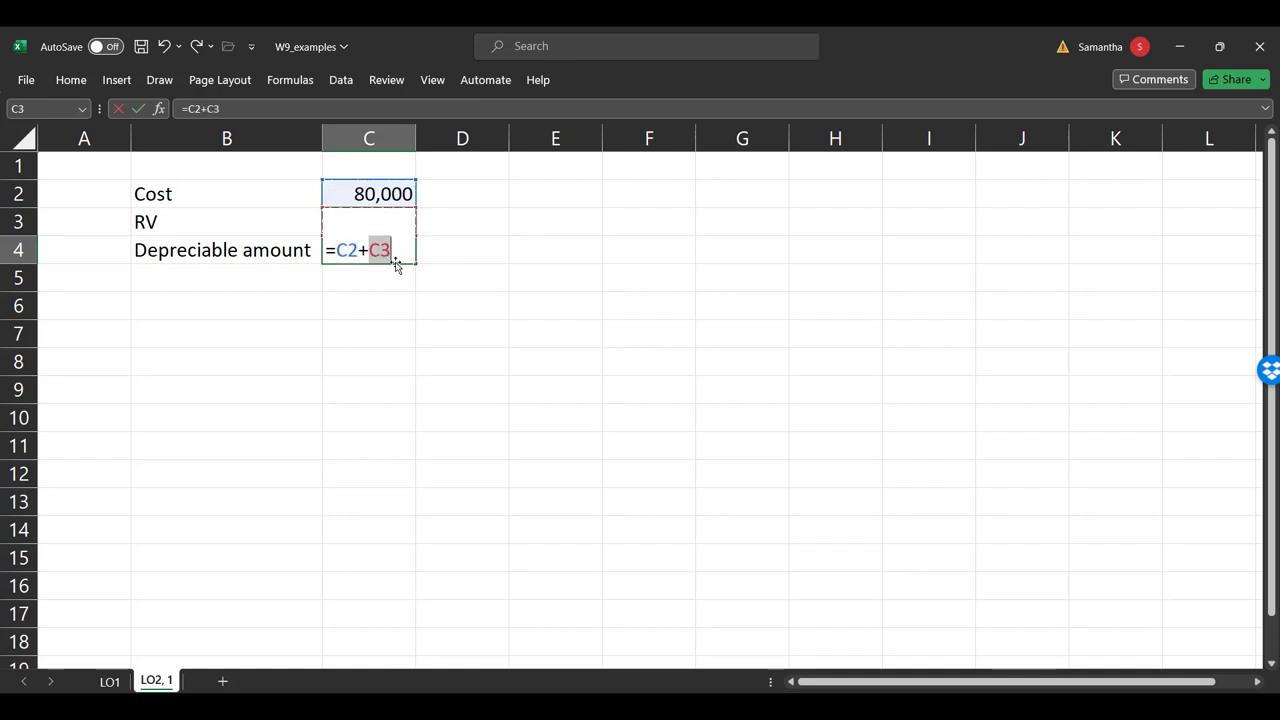
key("Return")
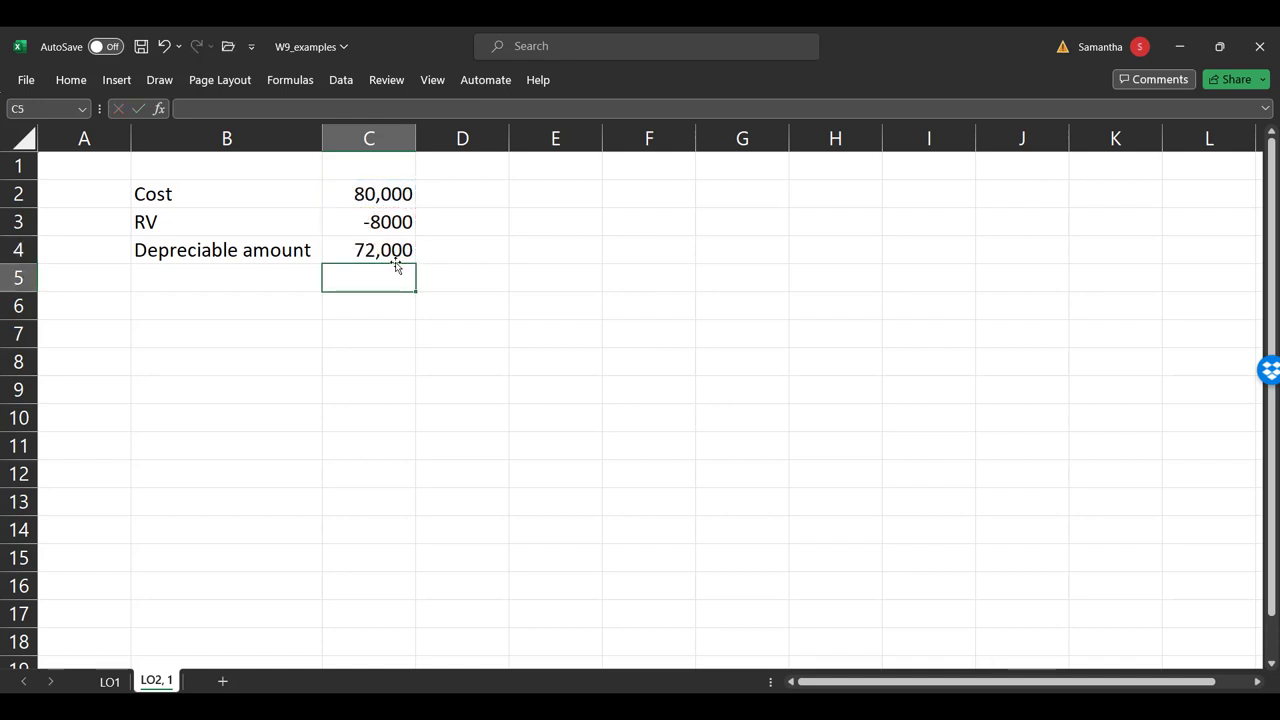
- Add a bottom border to the RV amount in C3
key("Up")
key("Up")
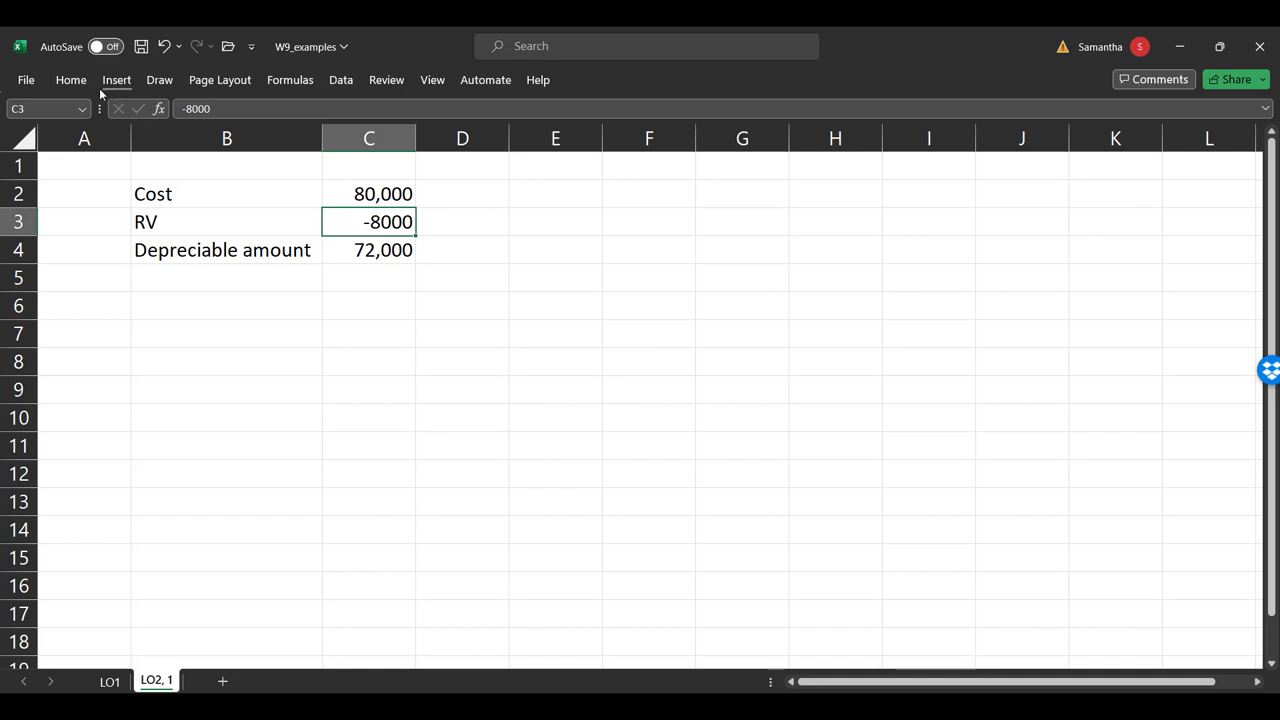
left_click(84, 86)
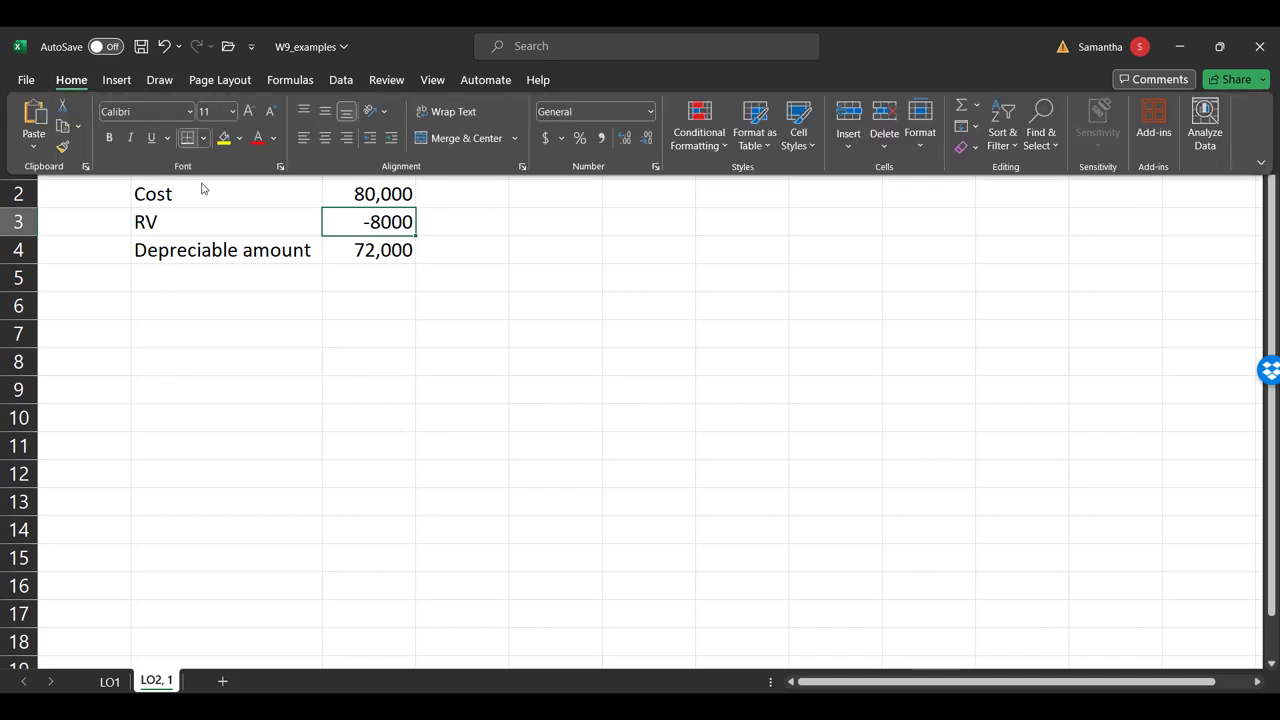
left_click(187, 137)
- Fill row 5 with the label "Useful life" in B5, 4 in C5 and "years" in D5
left_click(222, 286)
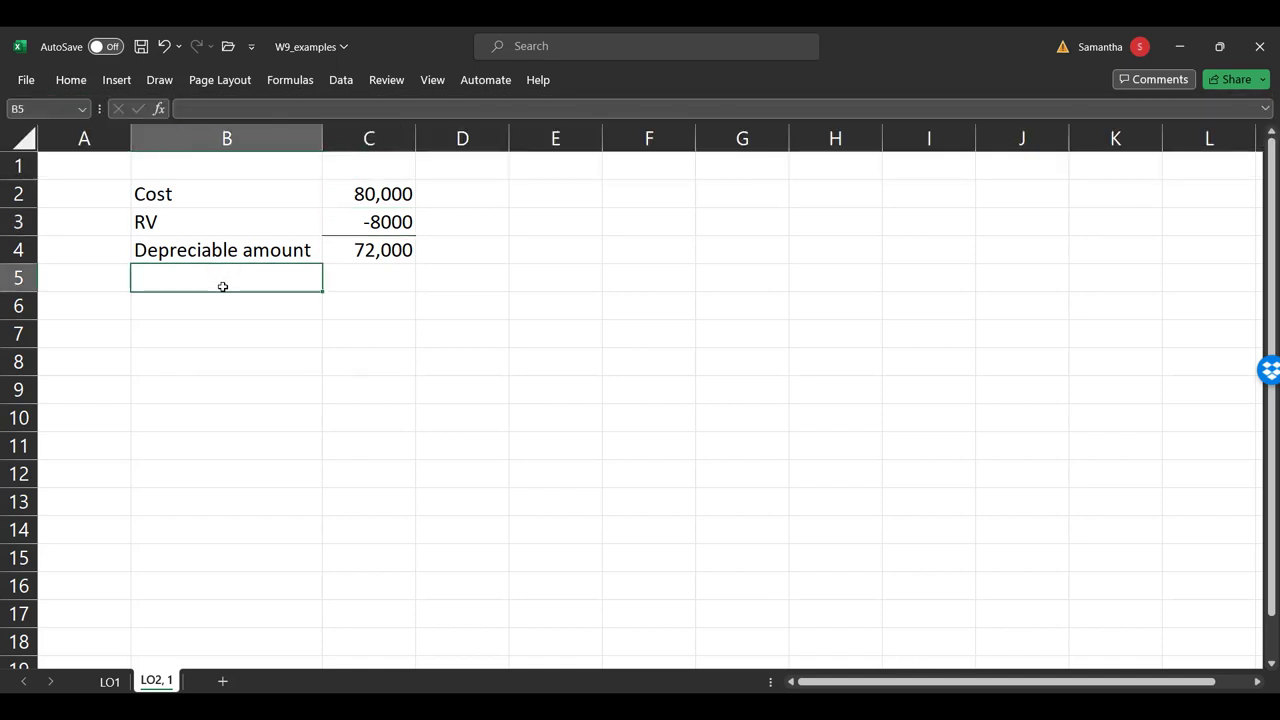
type("Useful life")
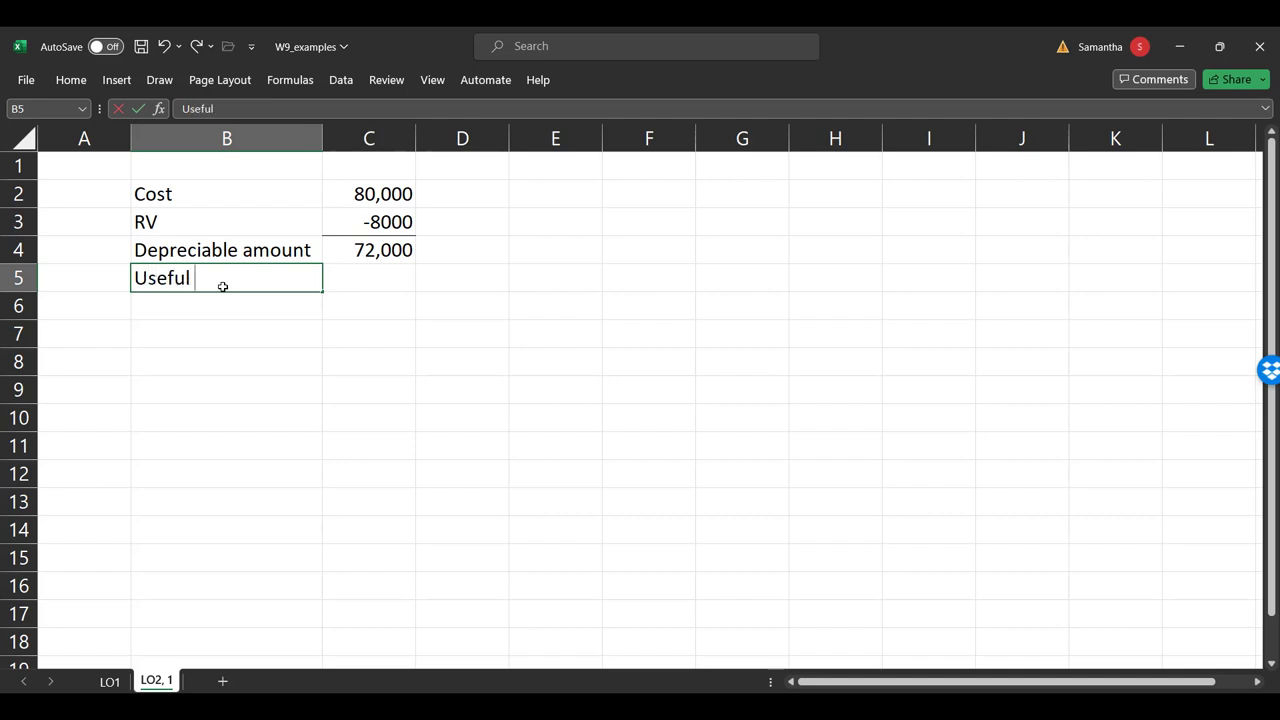
key("Return")
key("Up")
key("Right")
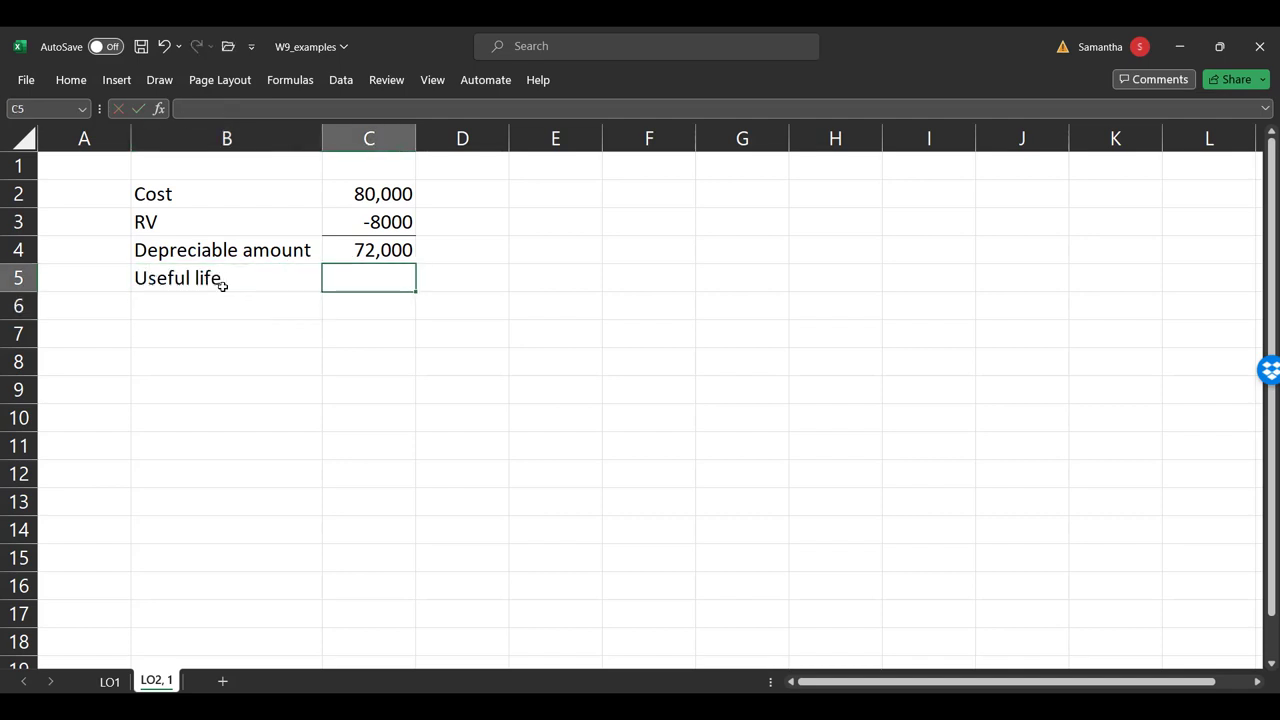
type("4")
key("Return")
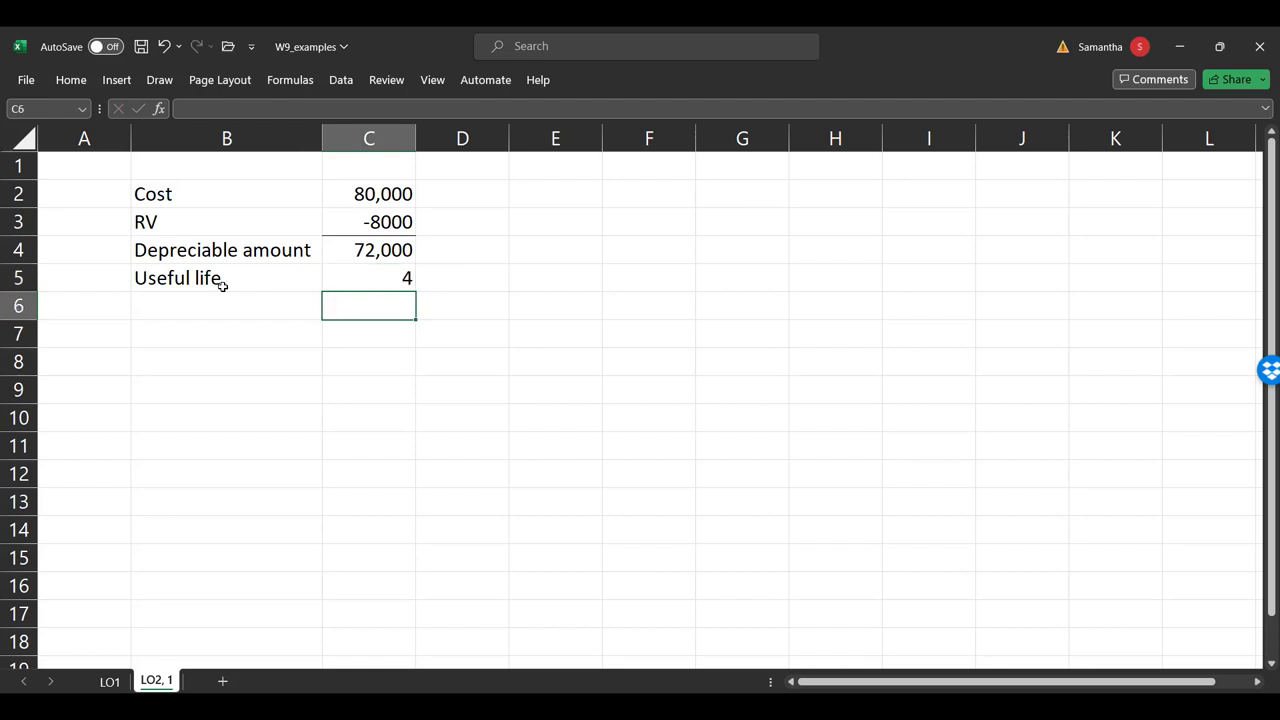
key("Up")
key("Right")
type("yea rs")
key("Return")
- Add a bottom border to the useful life value in C5
key("Up")
key("Left")
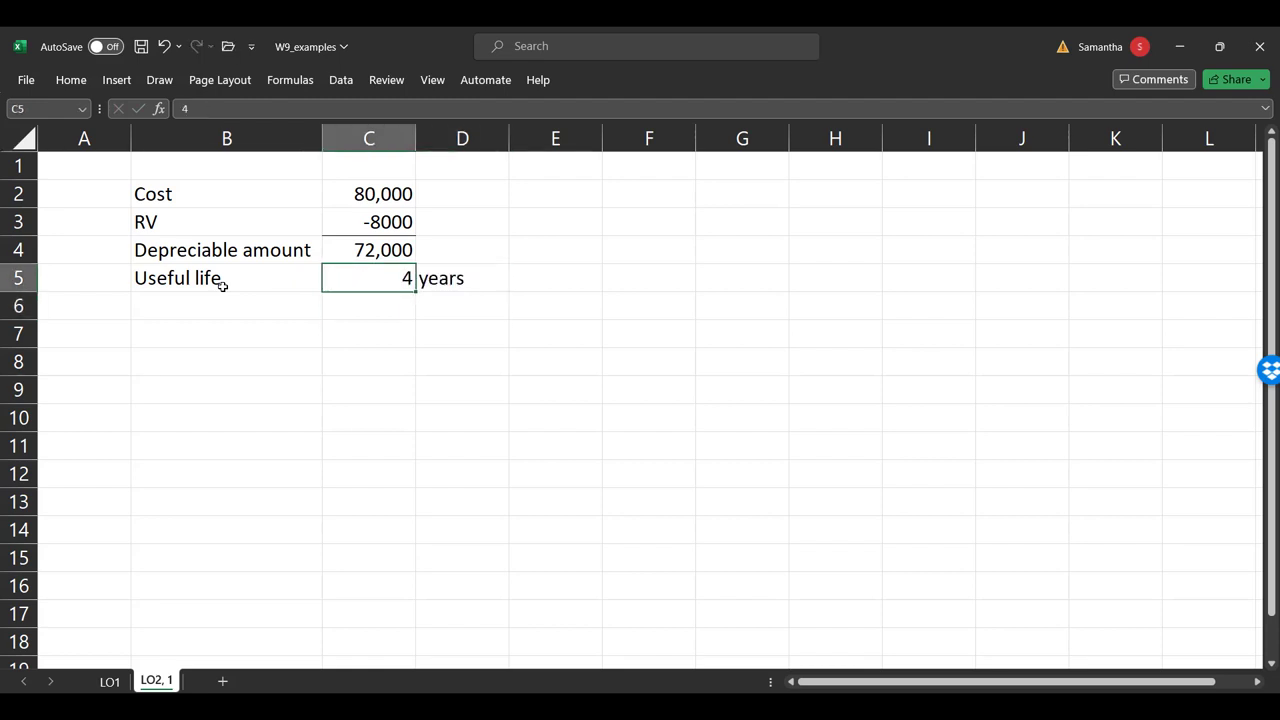
left_click(71, 80)
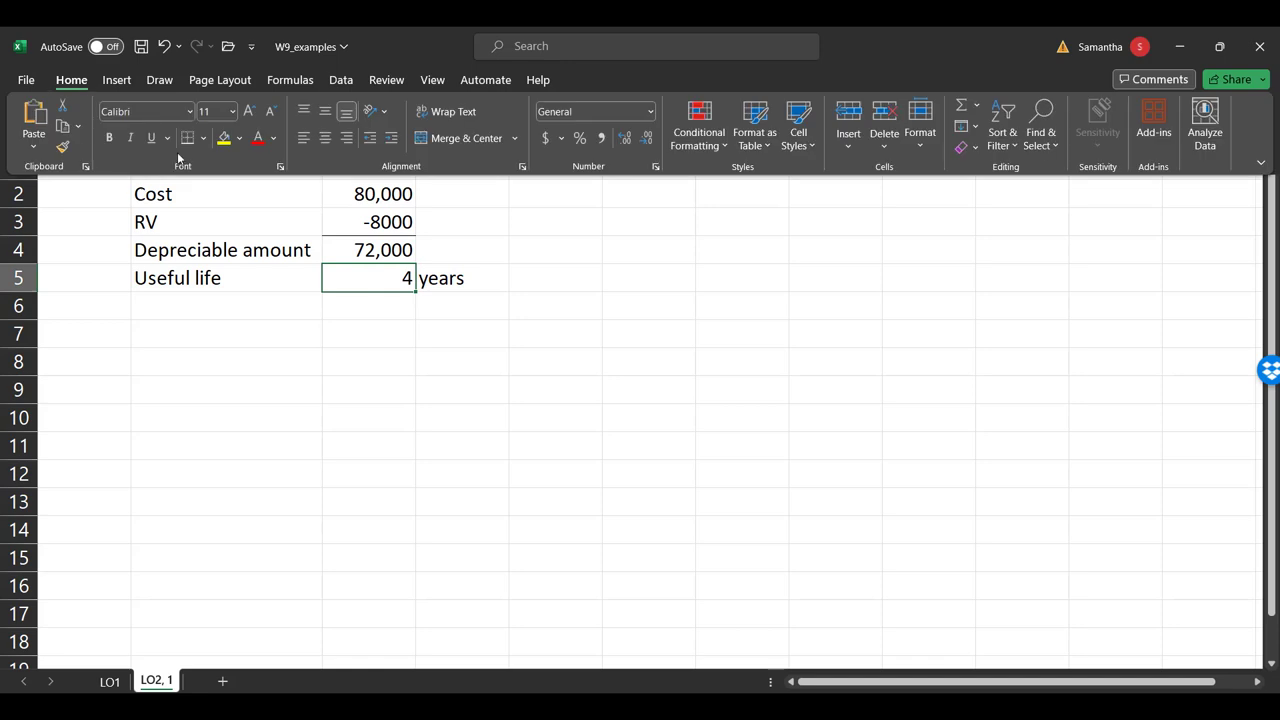
- Divide the depreciable amount by the useful life in C6 with the formula =C4/C5
left_click(350, 306)
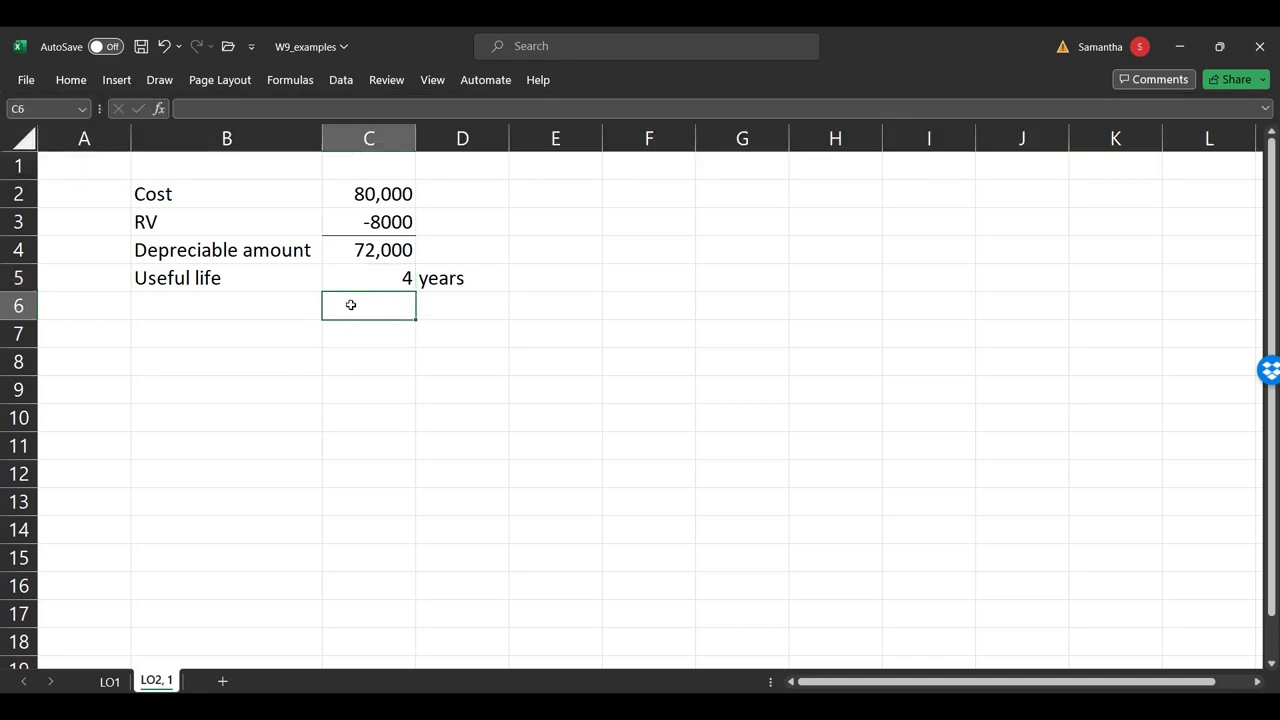
type("=")
key("Up")
key("Up")
type("/")
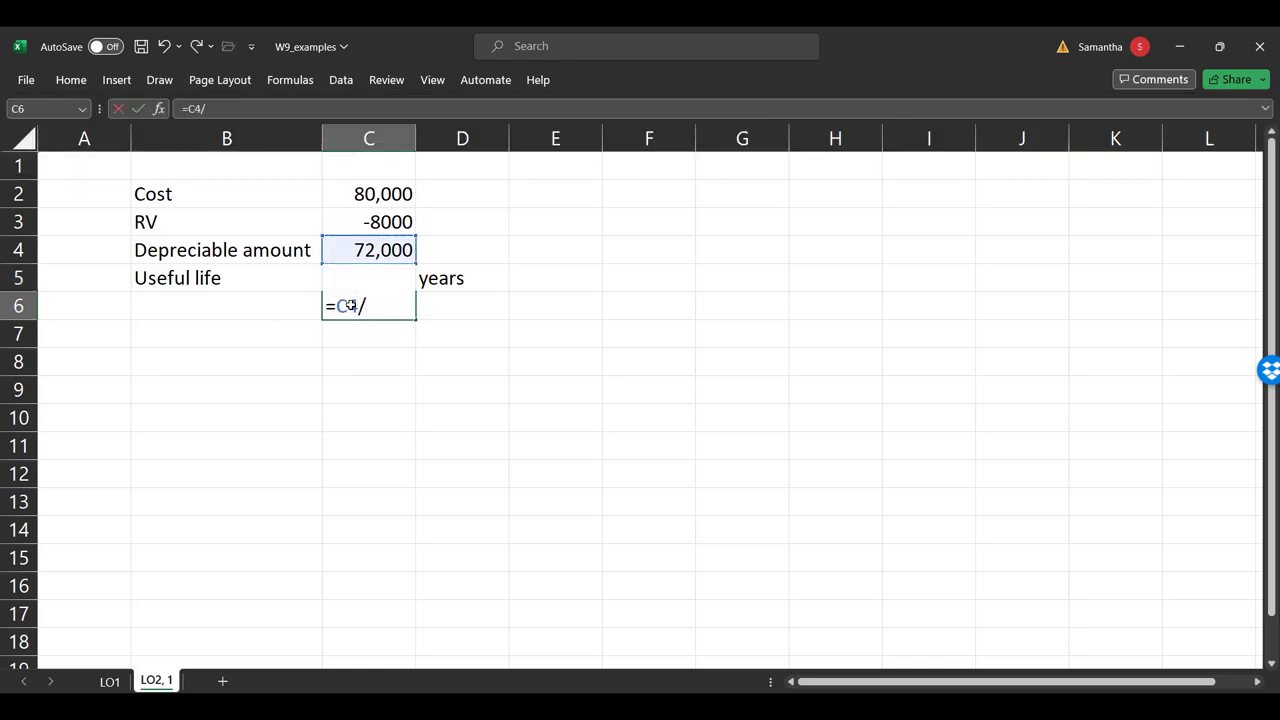
type("C5")
key("Return")
- Format C6 with a thousands separator and no decimal places
left_click(350, 305)
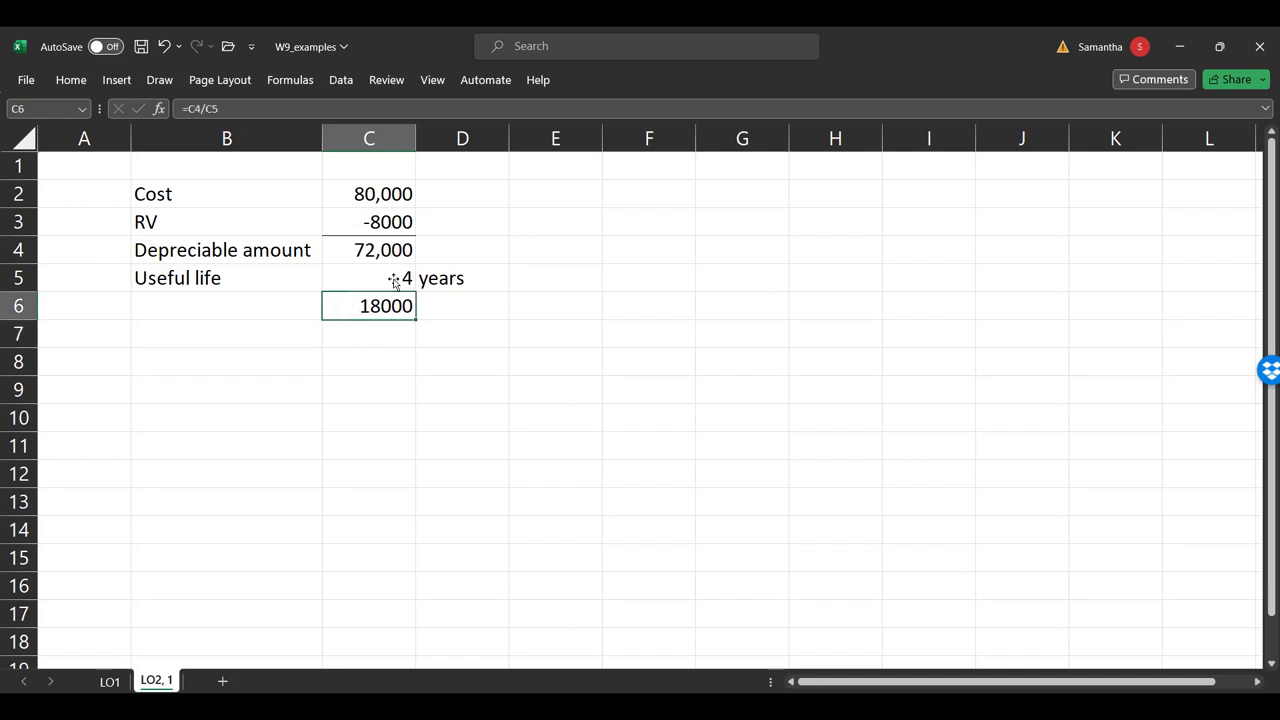
left_click(70, 80)
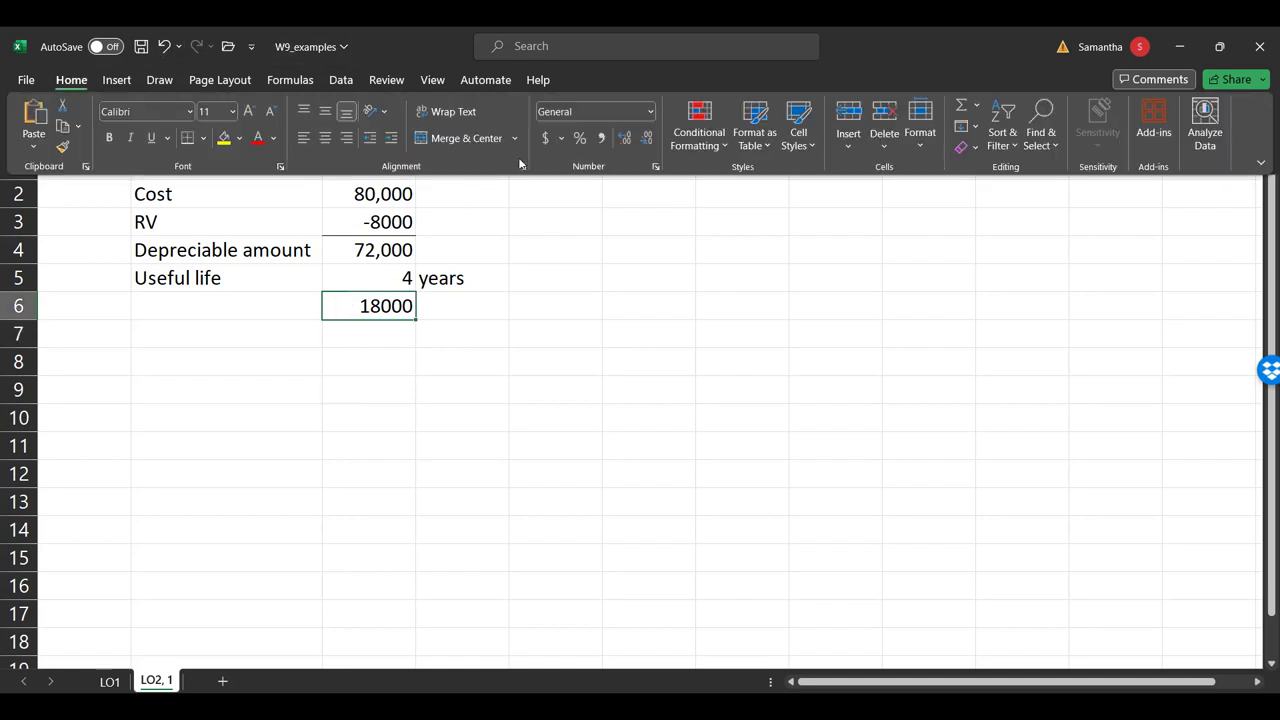
left_click(601, 138)
left_click(646, 138)
left_click(646, 138)
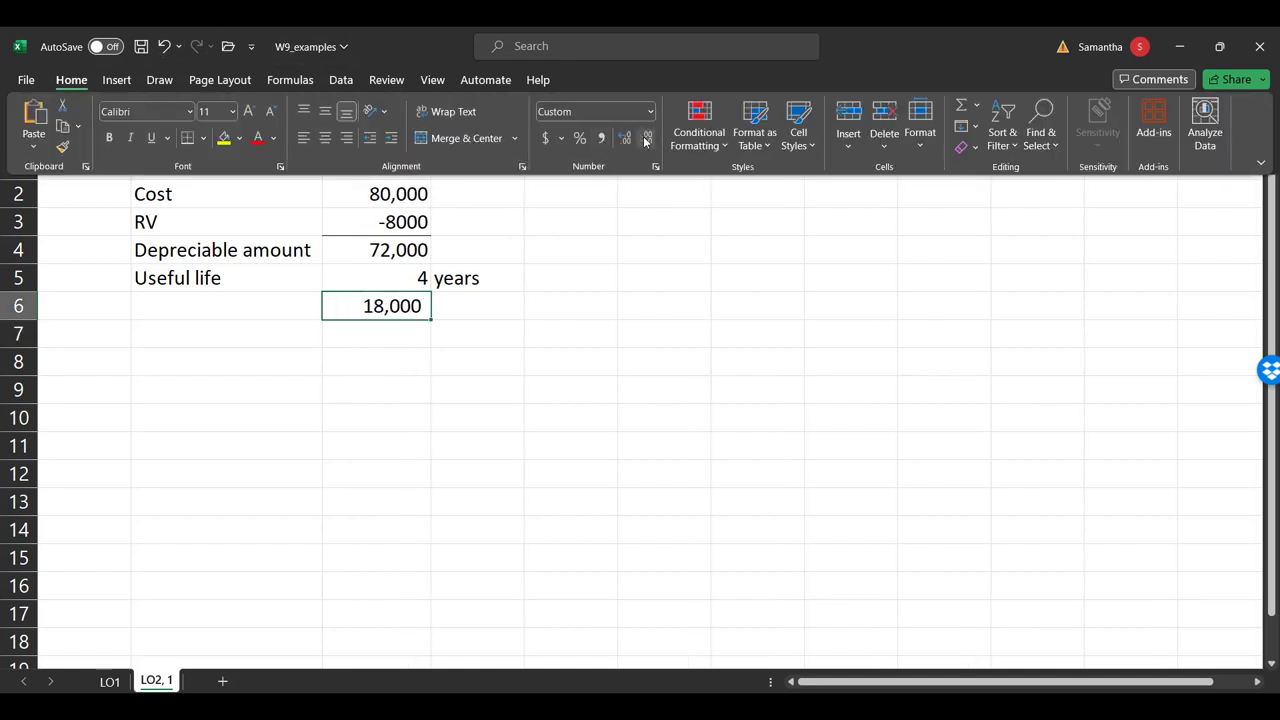
- Enter the text note <---how much "cost" we are using each year in D6
left_click(447, 302)
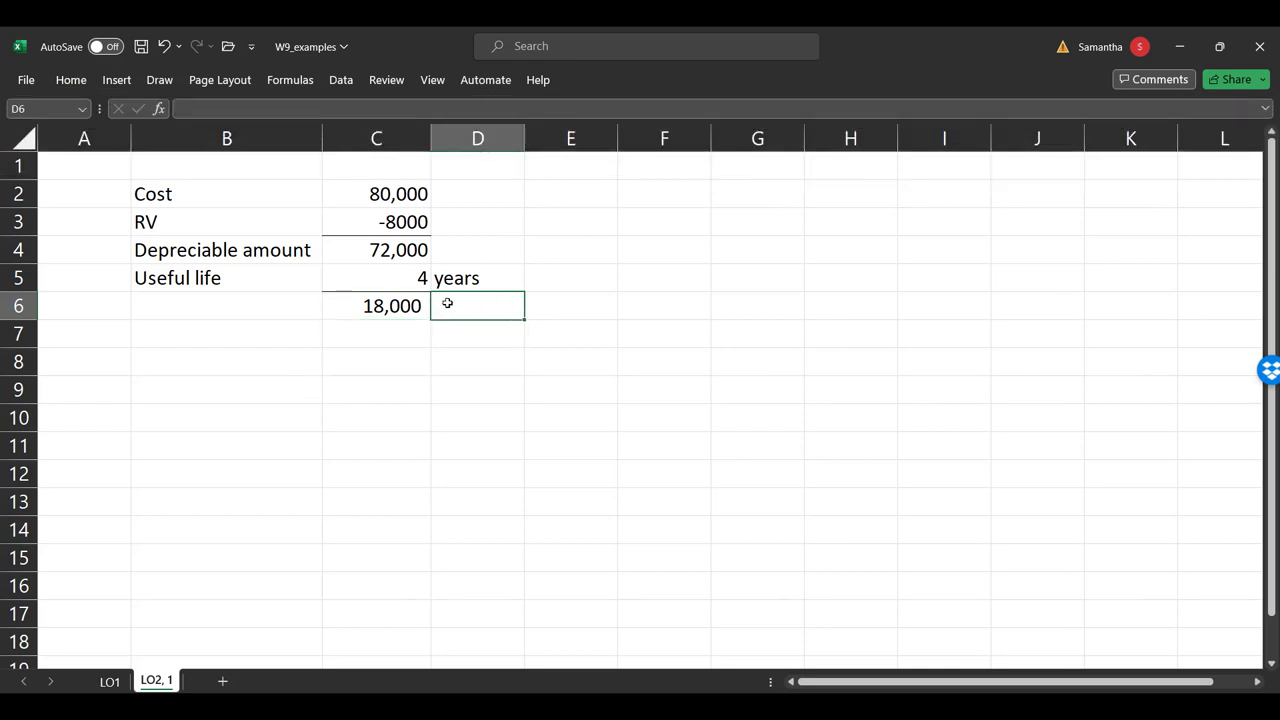
type("'<--how much ")
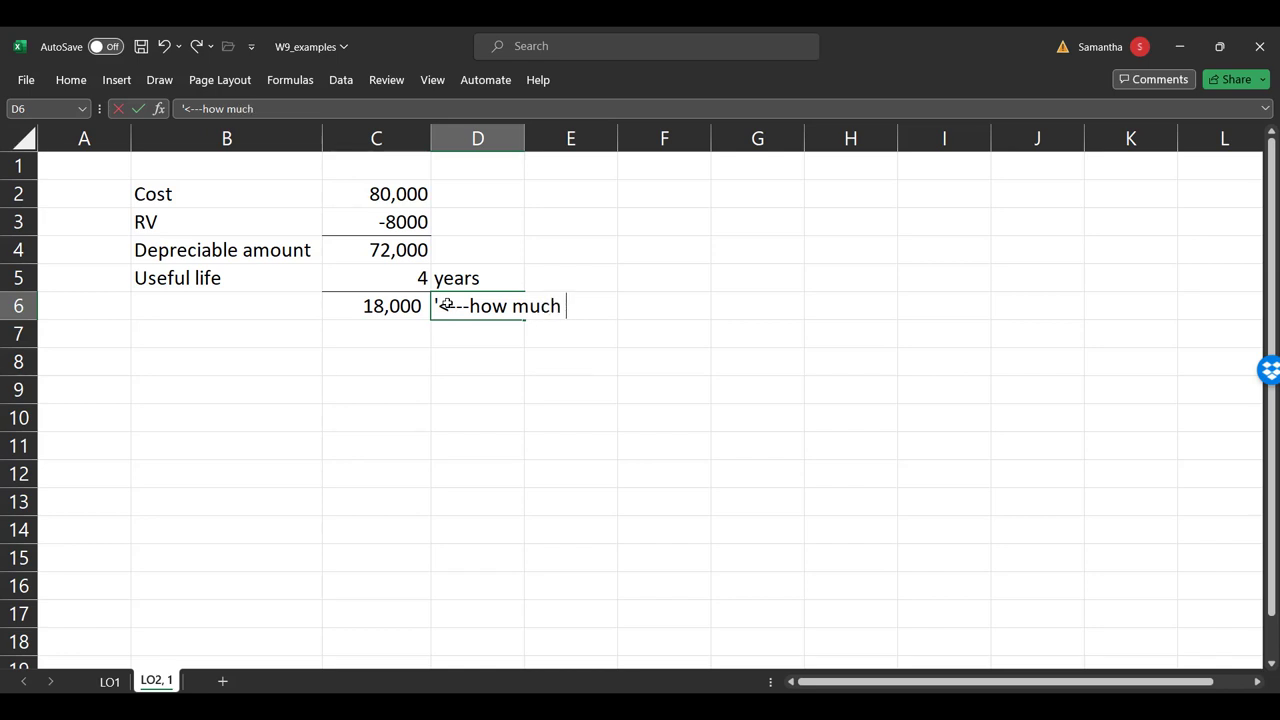
type("\"cist")
key("BackSpace")
key("BackSpace")
key("BackSpace")
type("ost\" we are using each year")
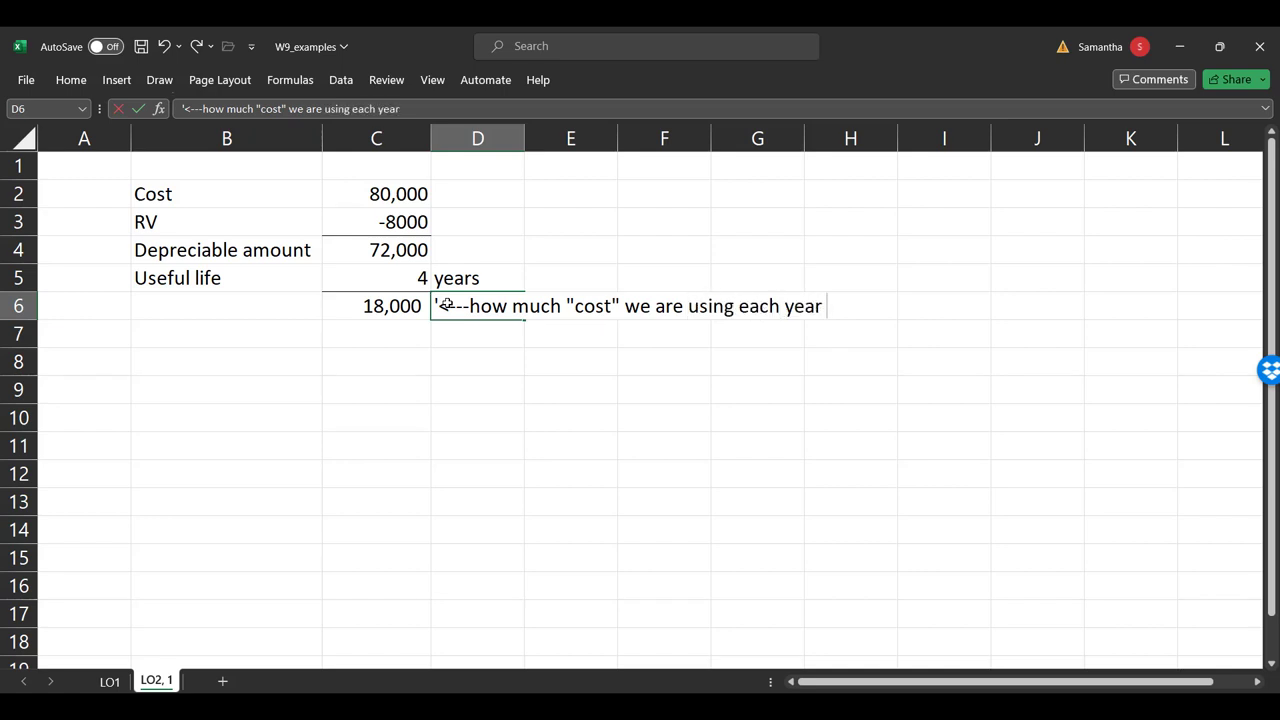
key("ctrl+Return")
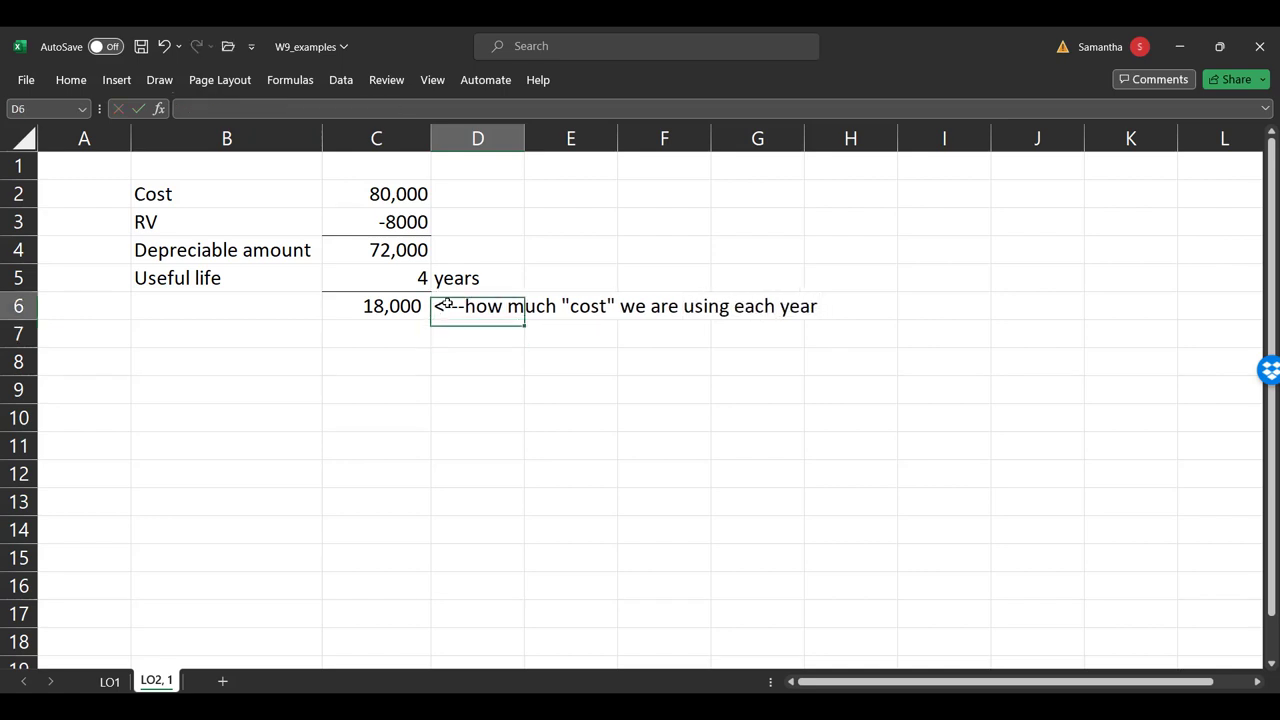
- Label the result row "Annual depreciation" in B6
key("Left")
key("Left")
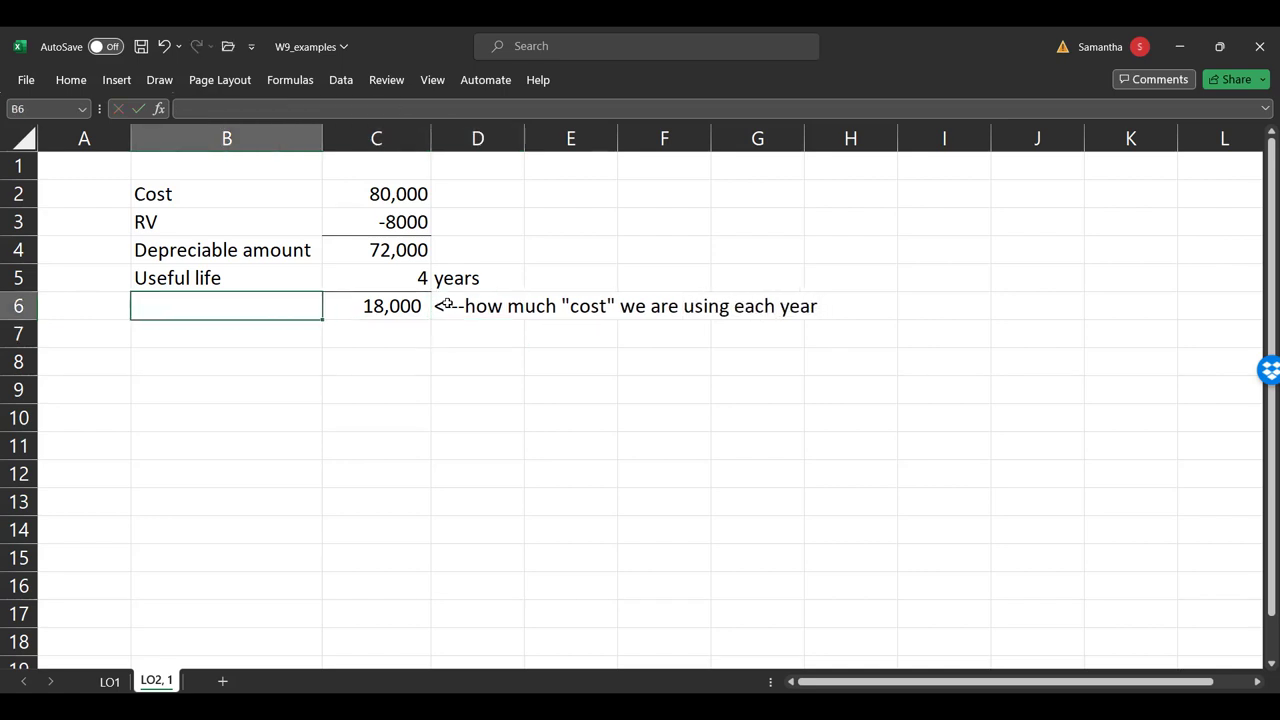
type("Annual depreciation")
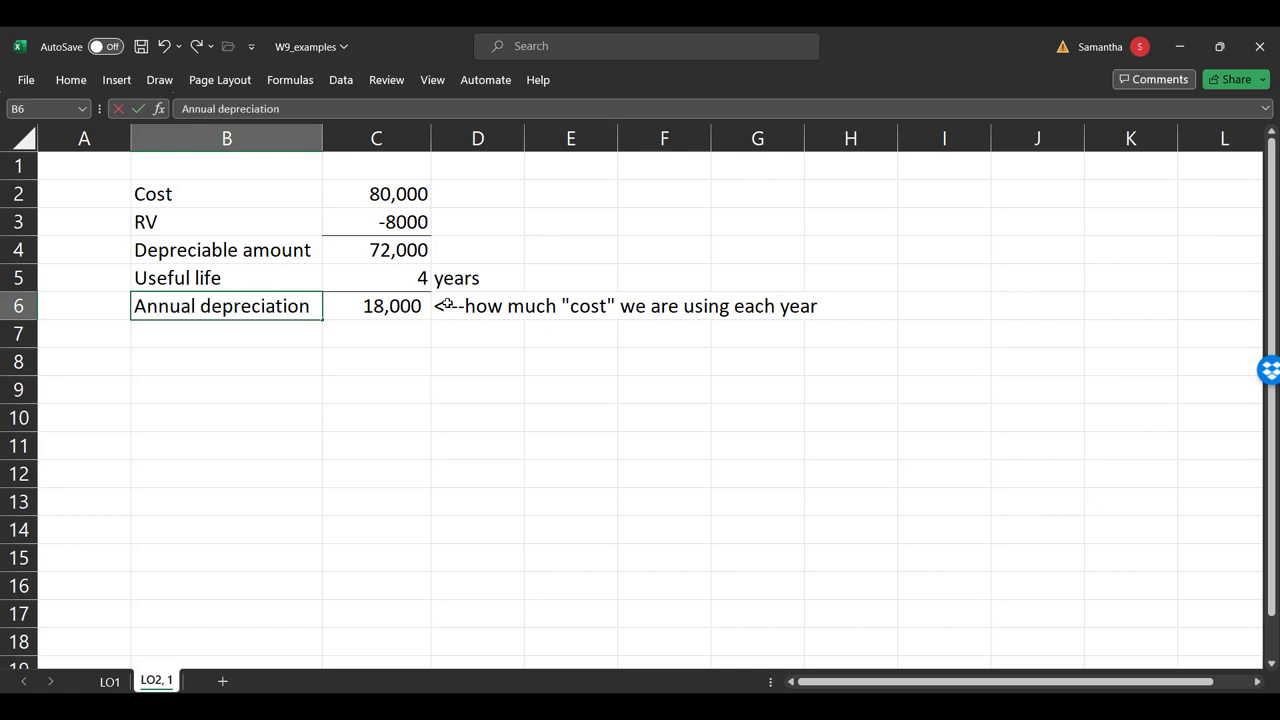
key("Return")
- Write the journal entry accounts "Dr. Depreciation Expense" in B8 and an indented "Cr. Accumulated. Depreciation - Truck" in B9
key("Return")
type("Dr.")
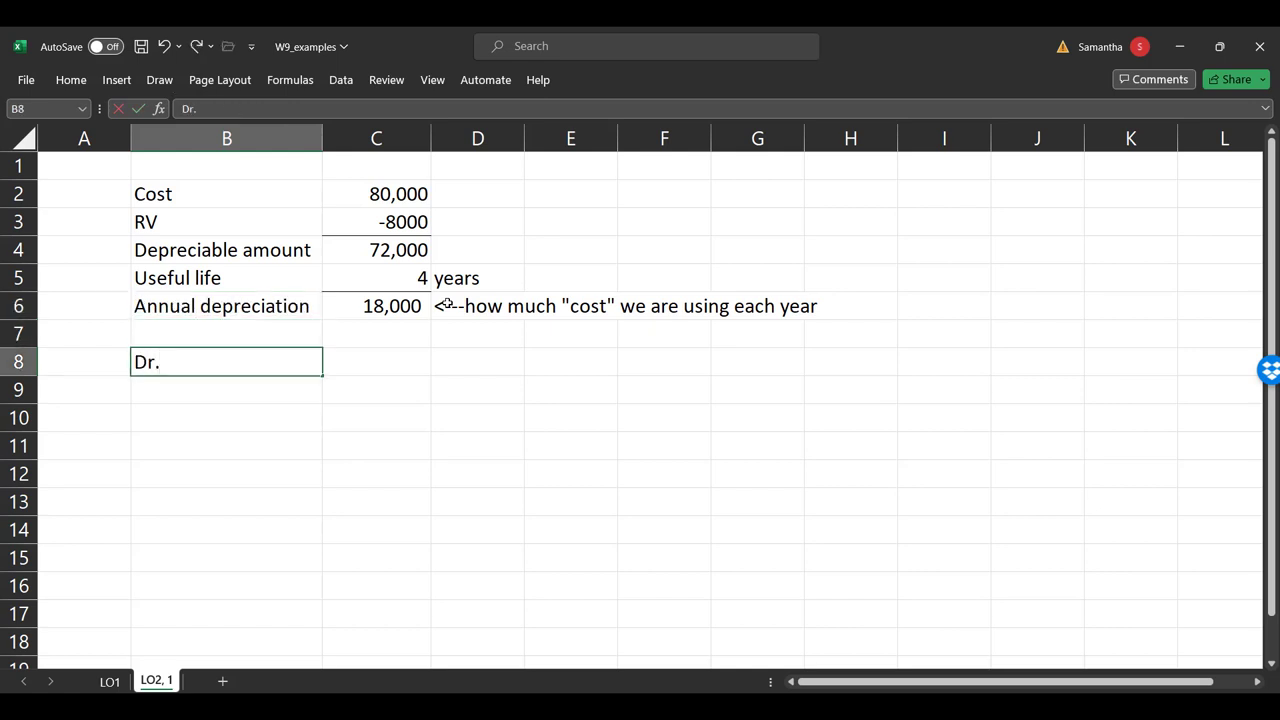
type(" Depreciation E")
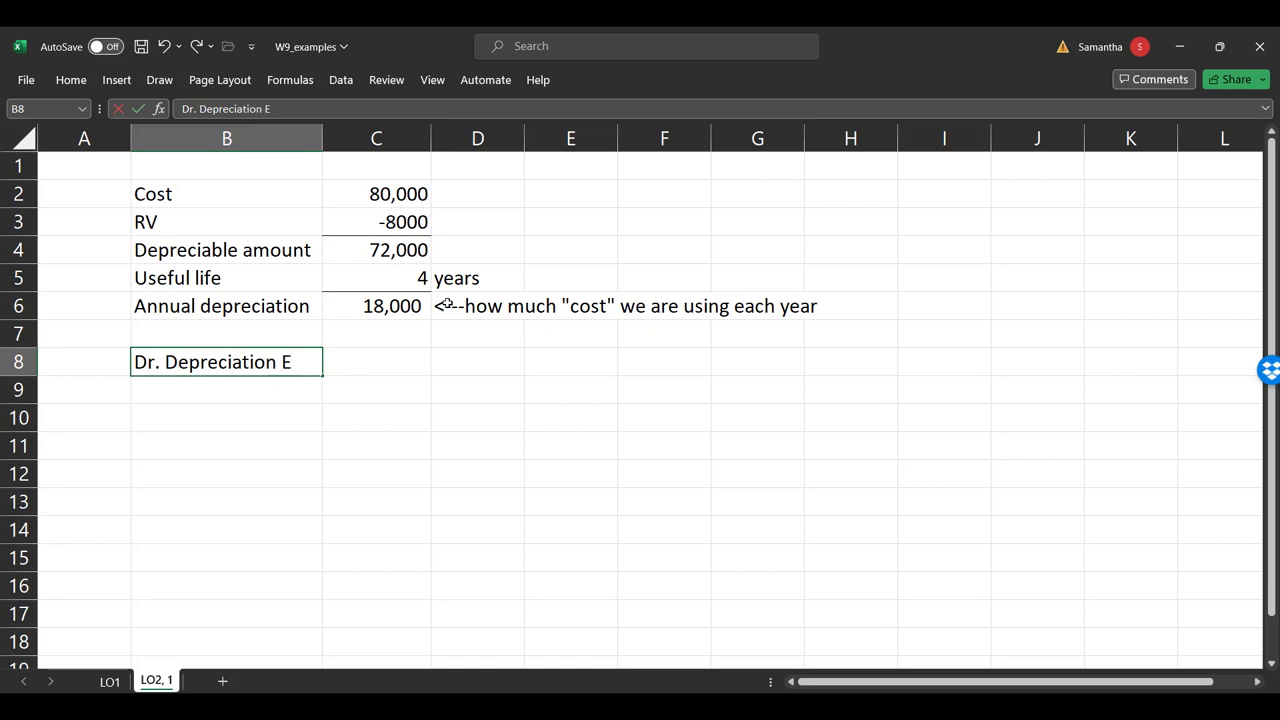
type("xpense")
key("Return")
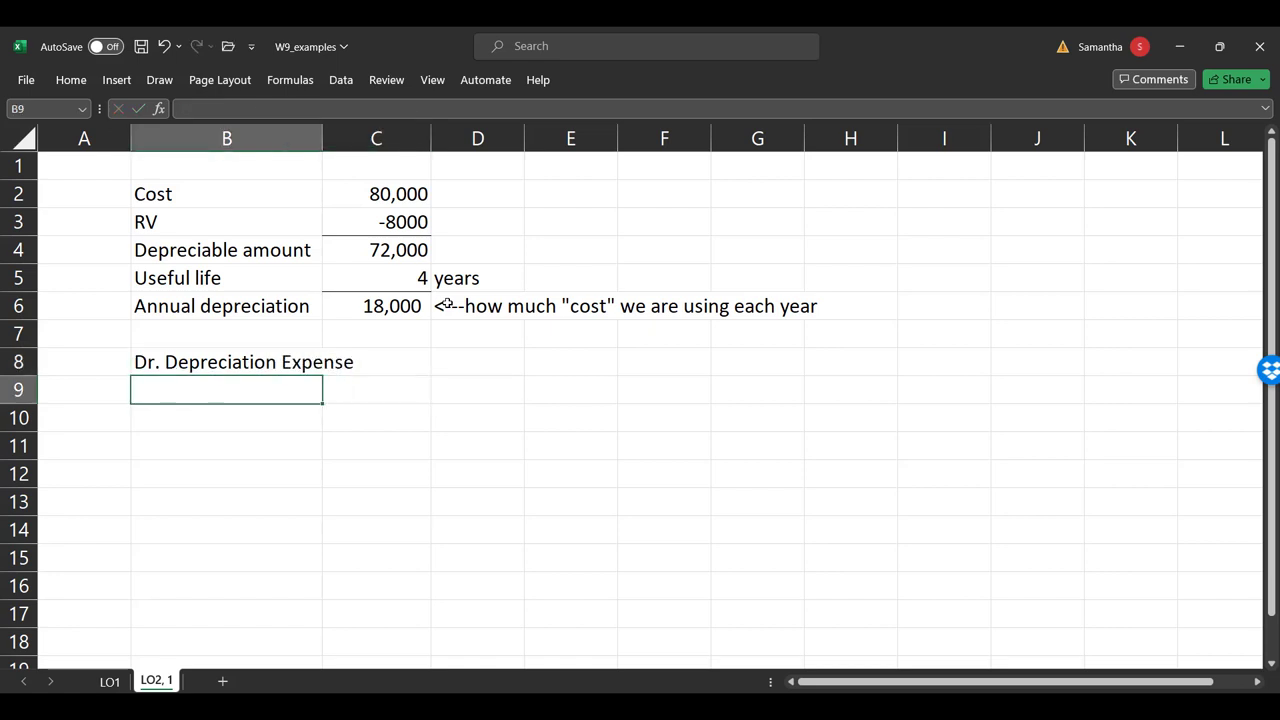
type("Cr. Accumulated. D")
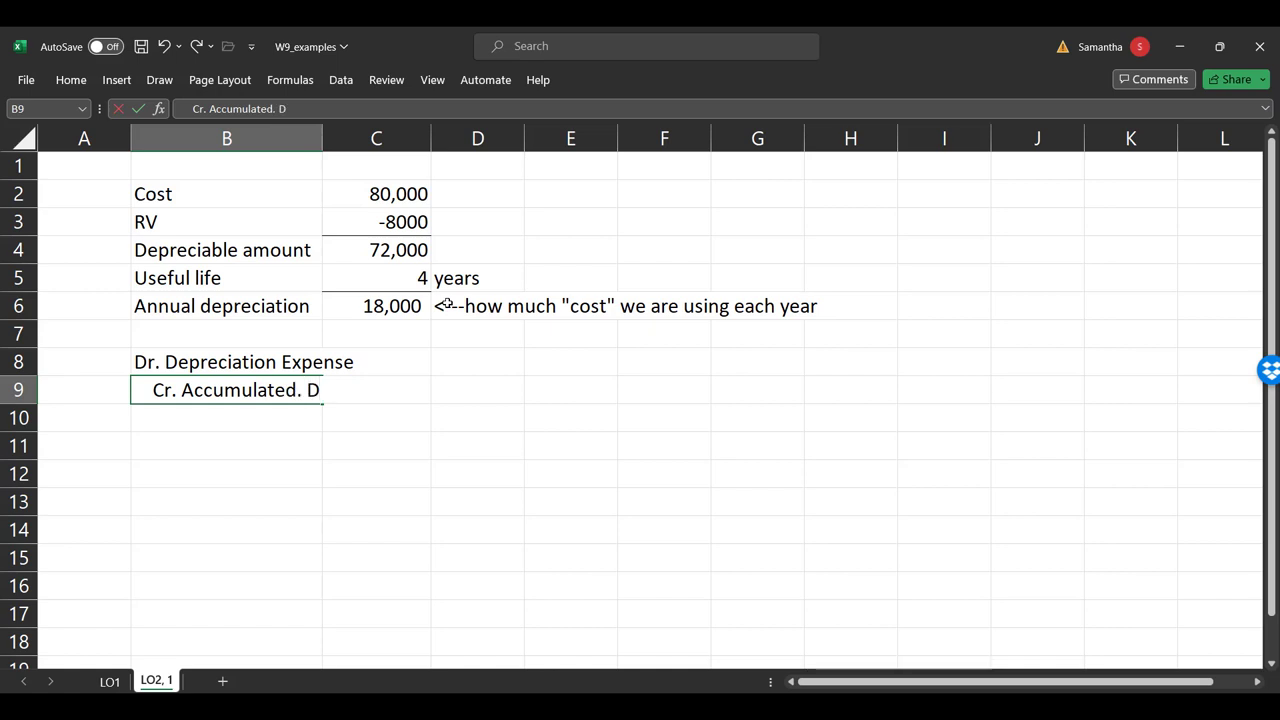
type("epreciatio")
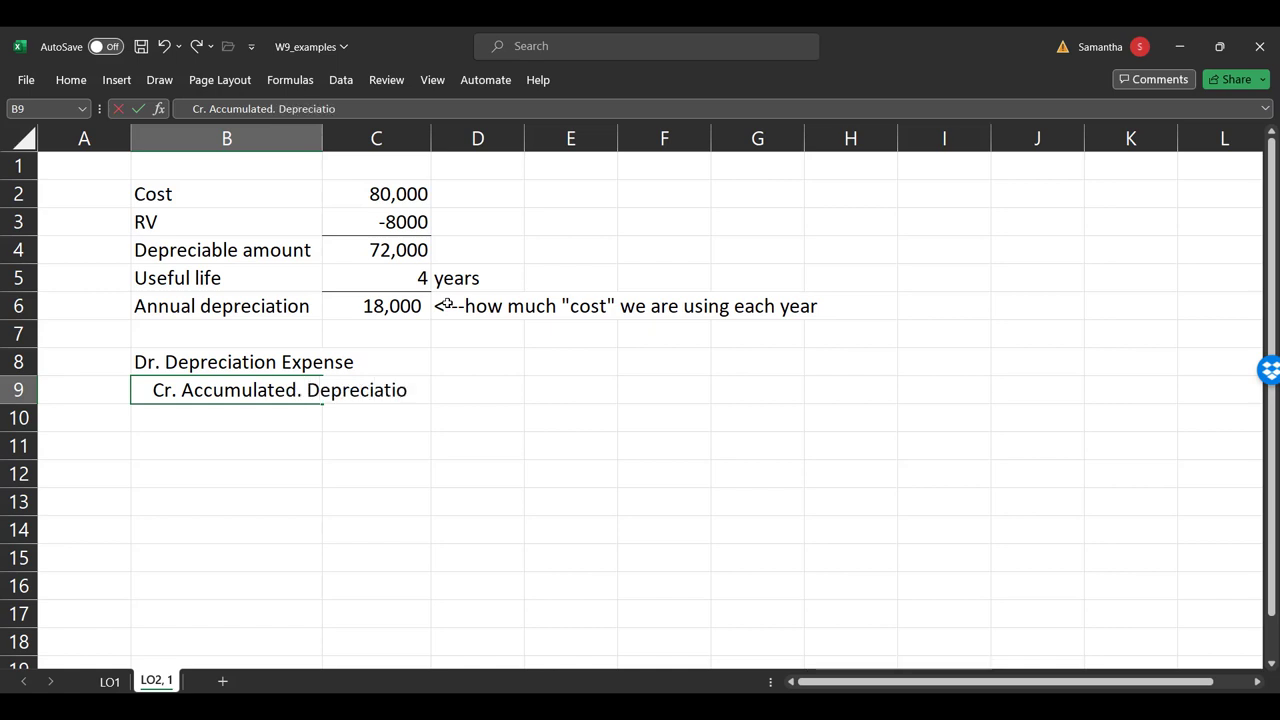
type("n - Truck")
key("Return")
- Enter the formula =C6 in D8 as the debit amount for Depreciation Expense
key("Up")
key("Right")
key("Right")
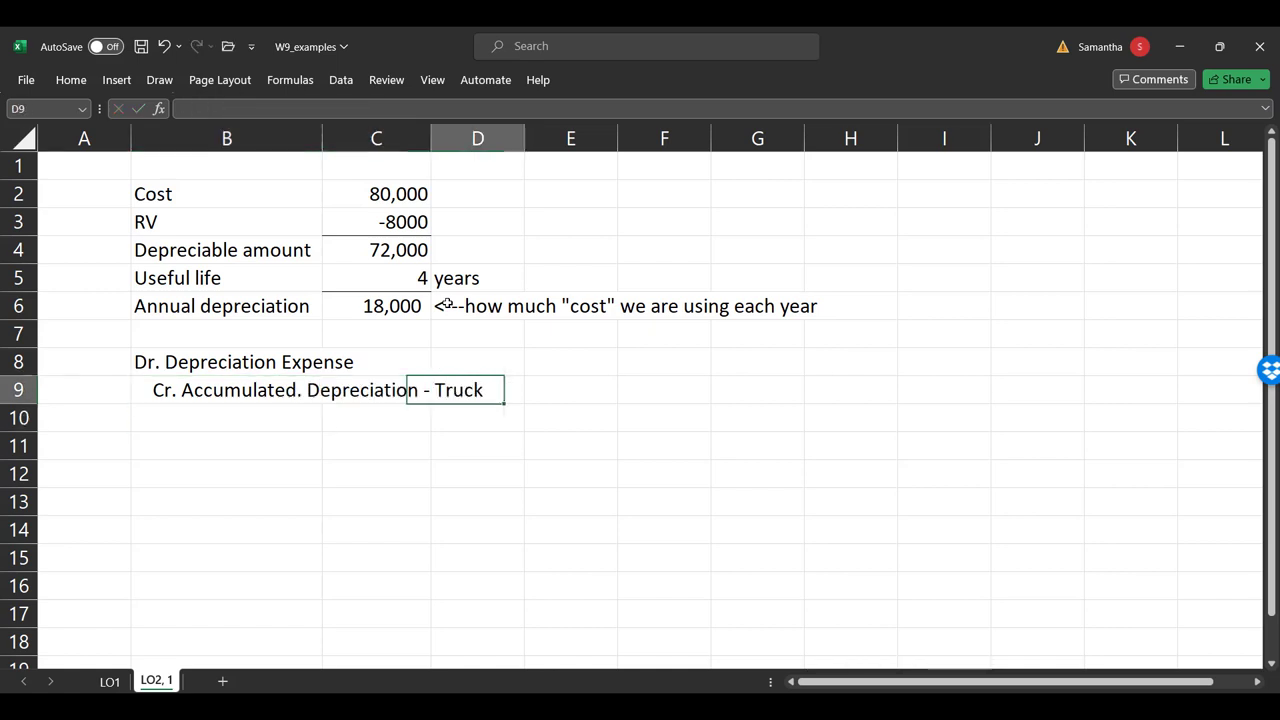
key("Up")
type("=")
key("Up")
key("Up")
key("Left")
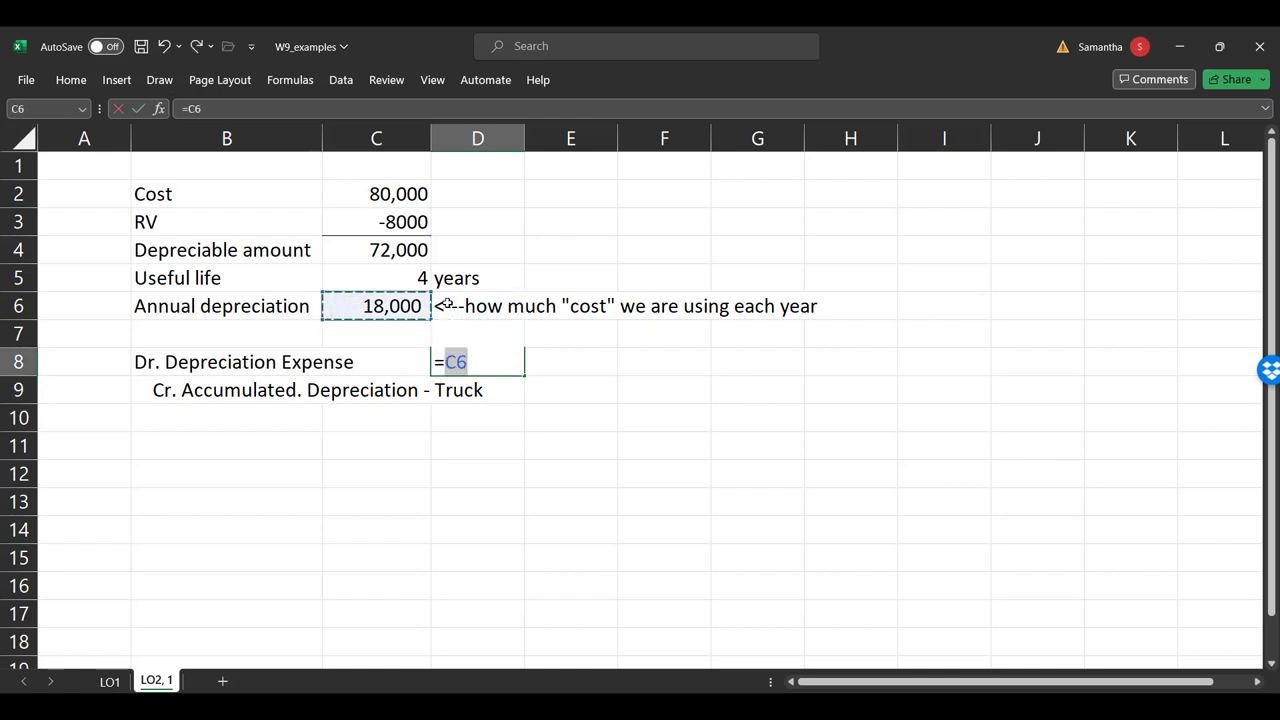
key("Return")
- Copy the debit amount formula from D8 to the credit amount cell E9
key("Up")
key("ctrl+c")
key("Right")
key("ctrl+v")
key("Down")
key("Left")
key("Left")
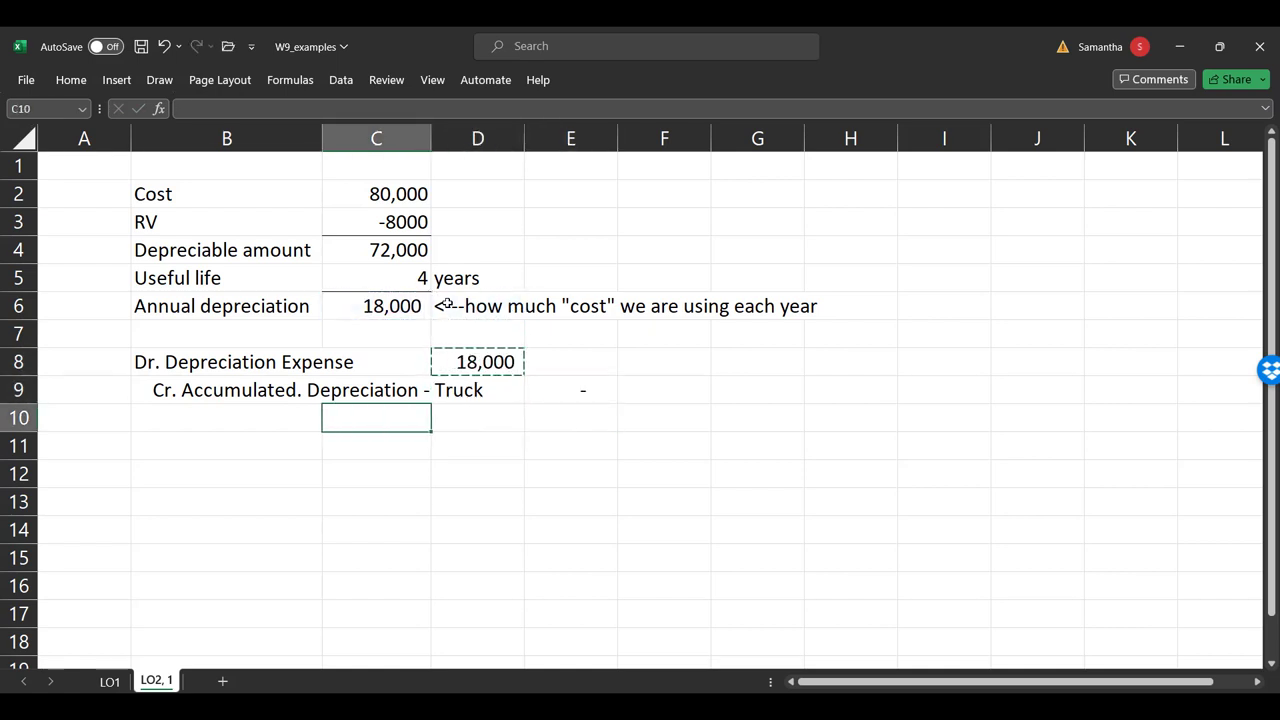
- Correct the credit amount formula in E9 to =D8
left_click_drag(642, 397, 614, 389)
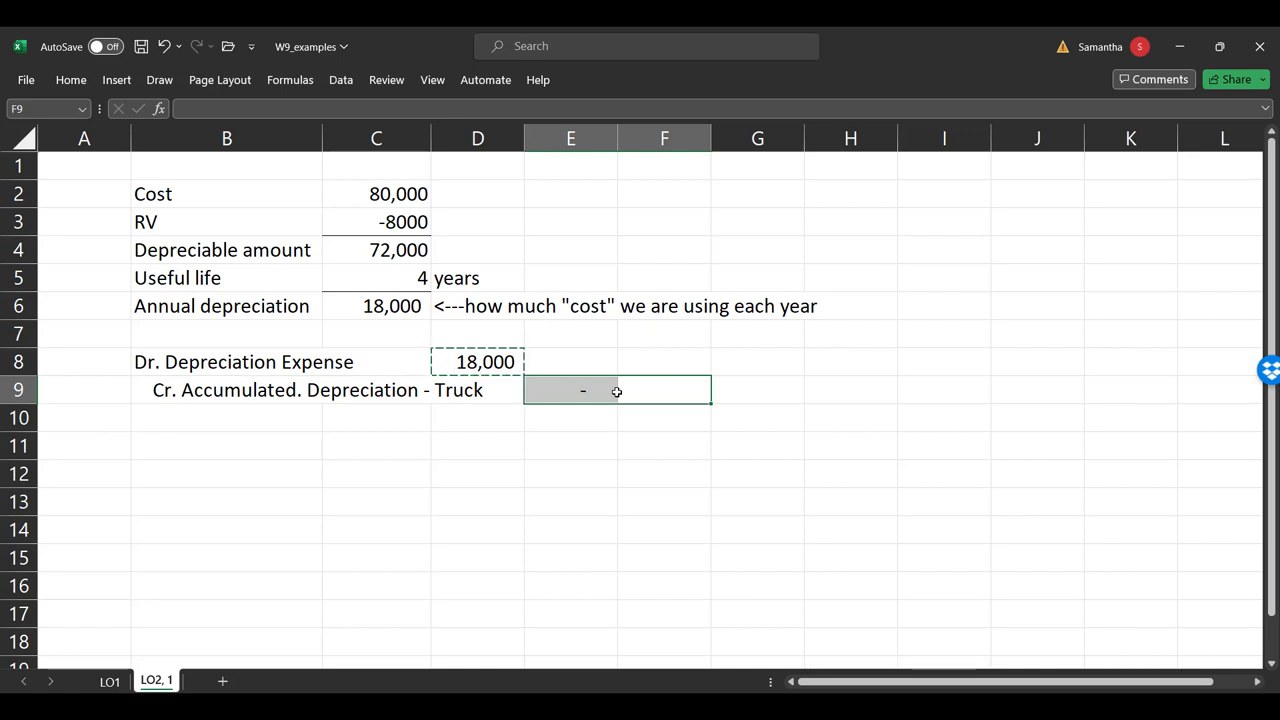
left_click(618, 390)
left_click(617, 392)
key("F2")
key("BackSpace")
type("8")
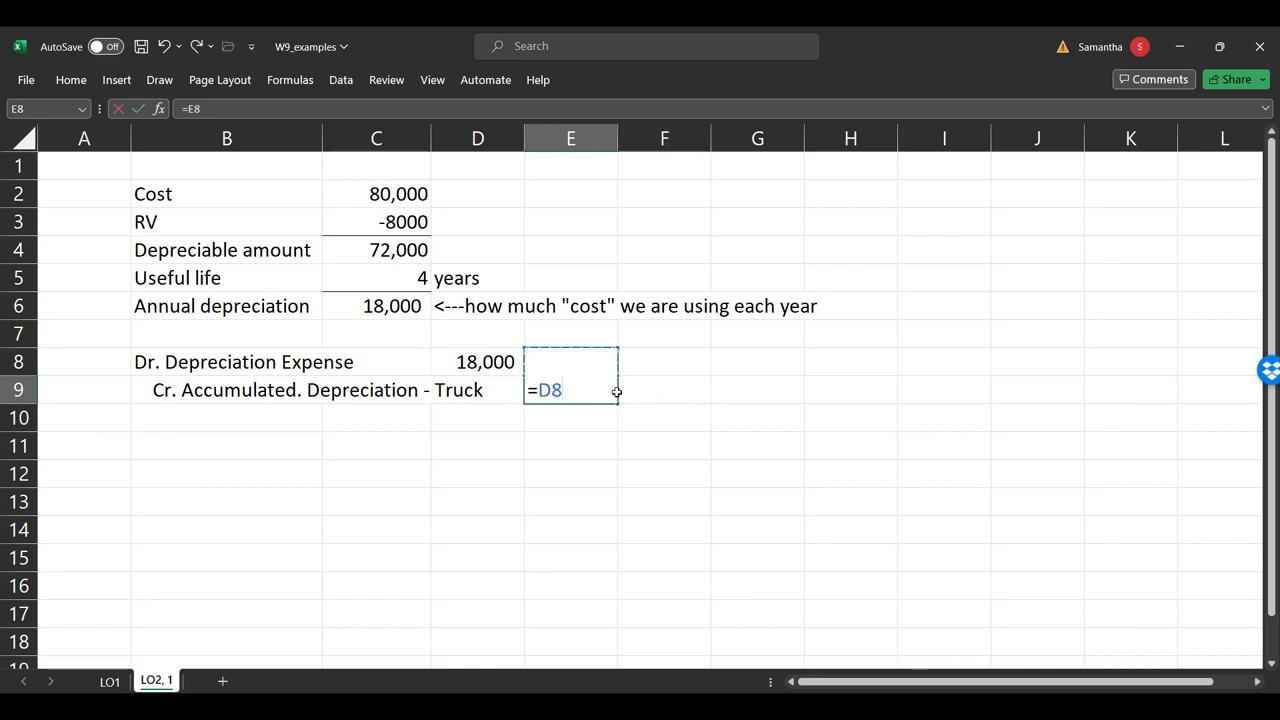
key("Return")
- Enter the journal entry explanation "To record annual depreciation expense" in B10
key("Down")
key("Left")
key("Left")
key("Left")
key("Up")
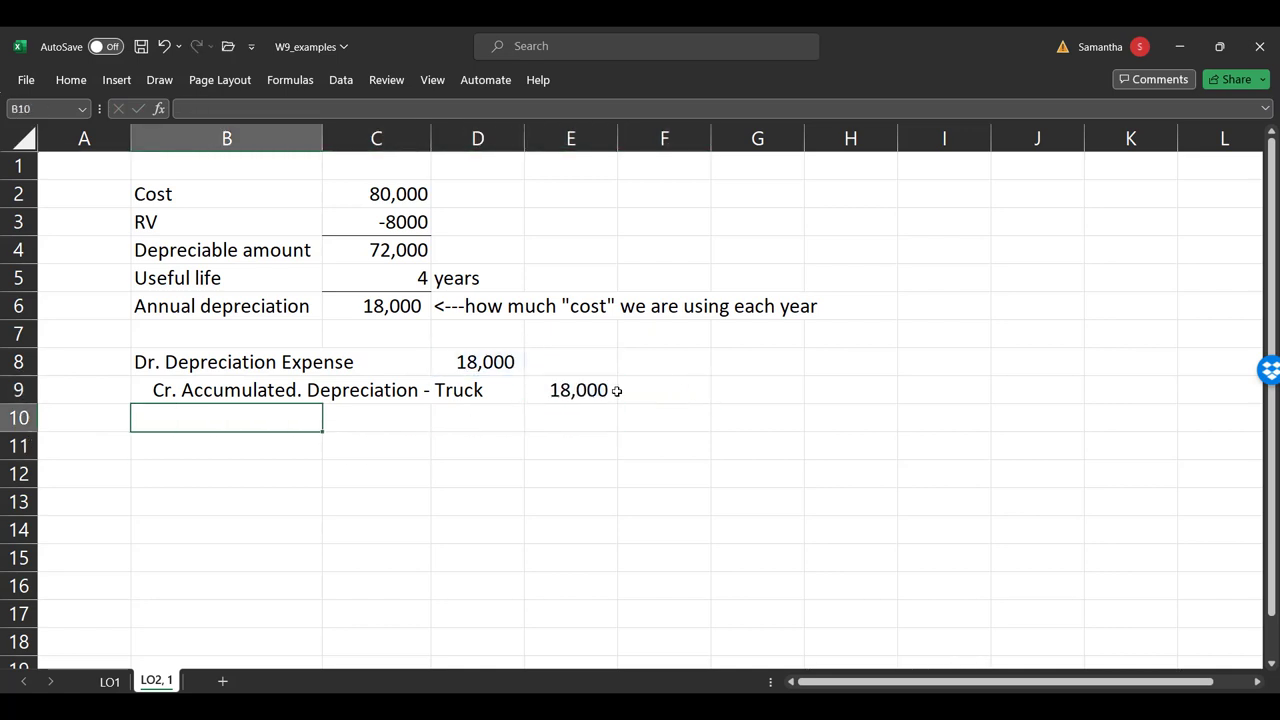
type("To rec")
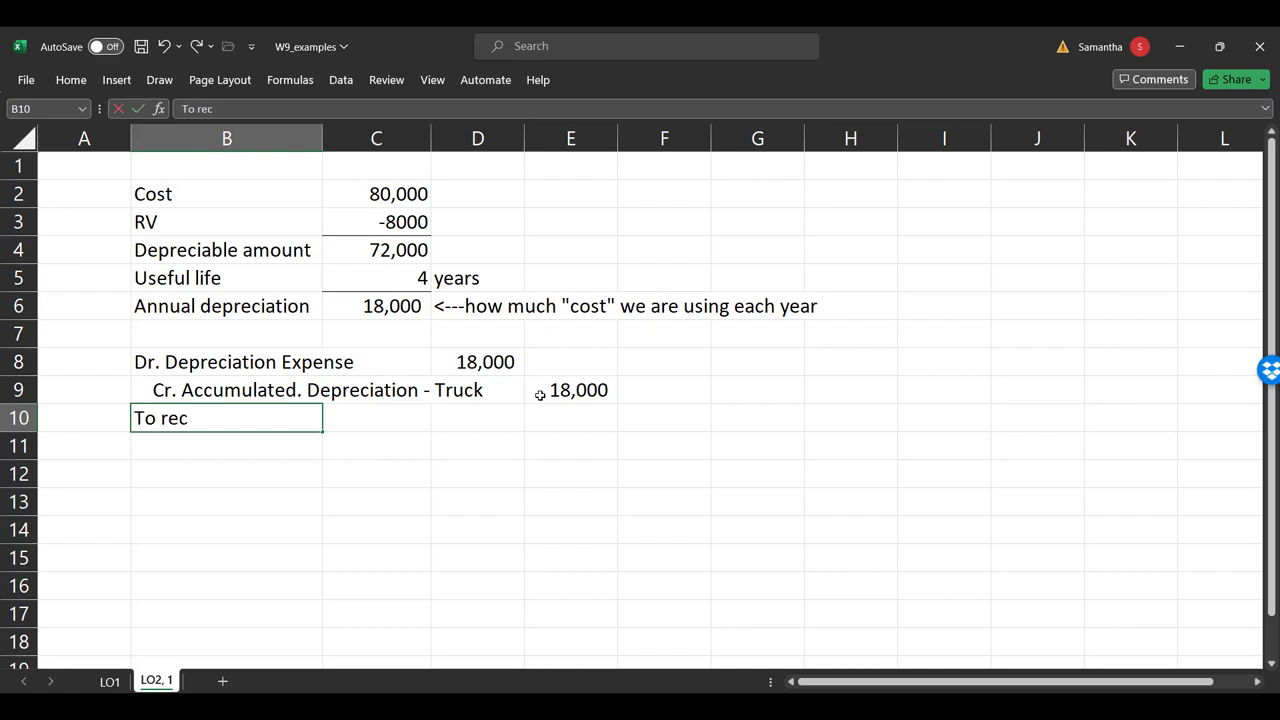
type("ord annual dep")
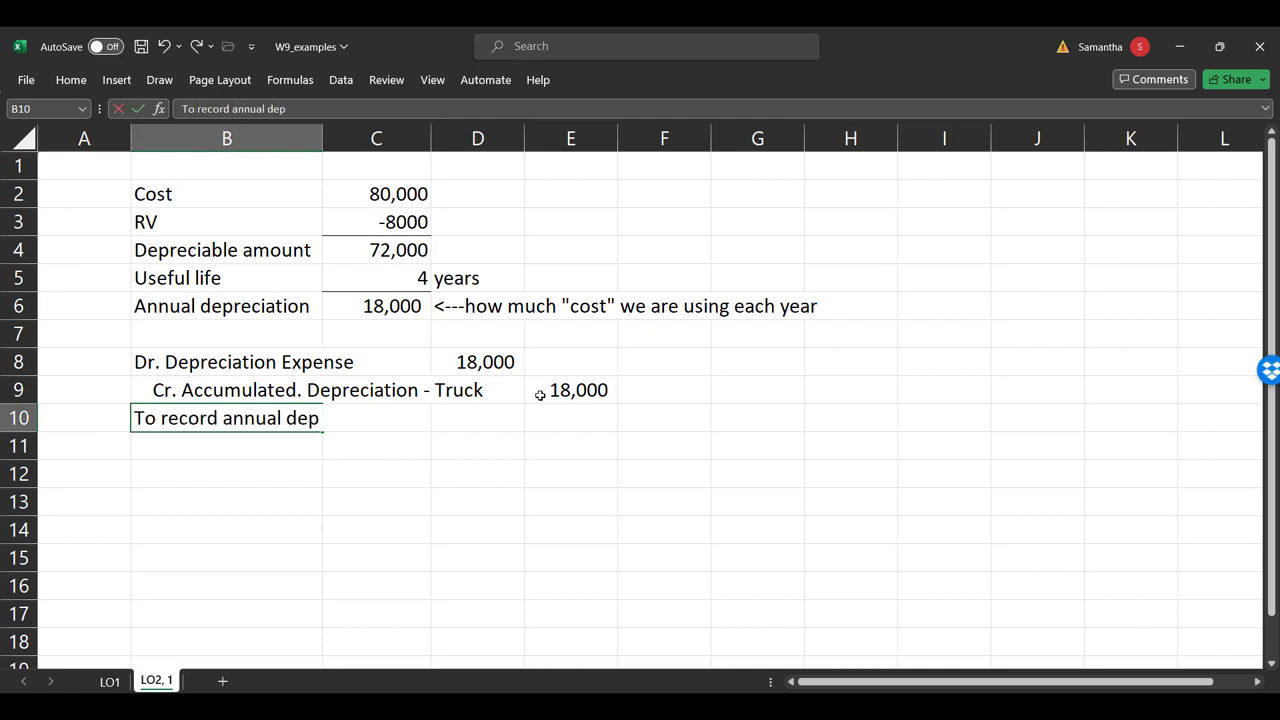
type("reciation expeense")
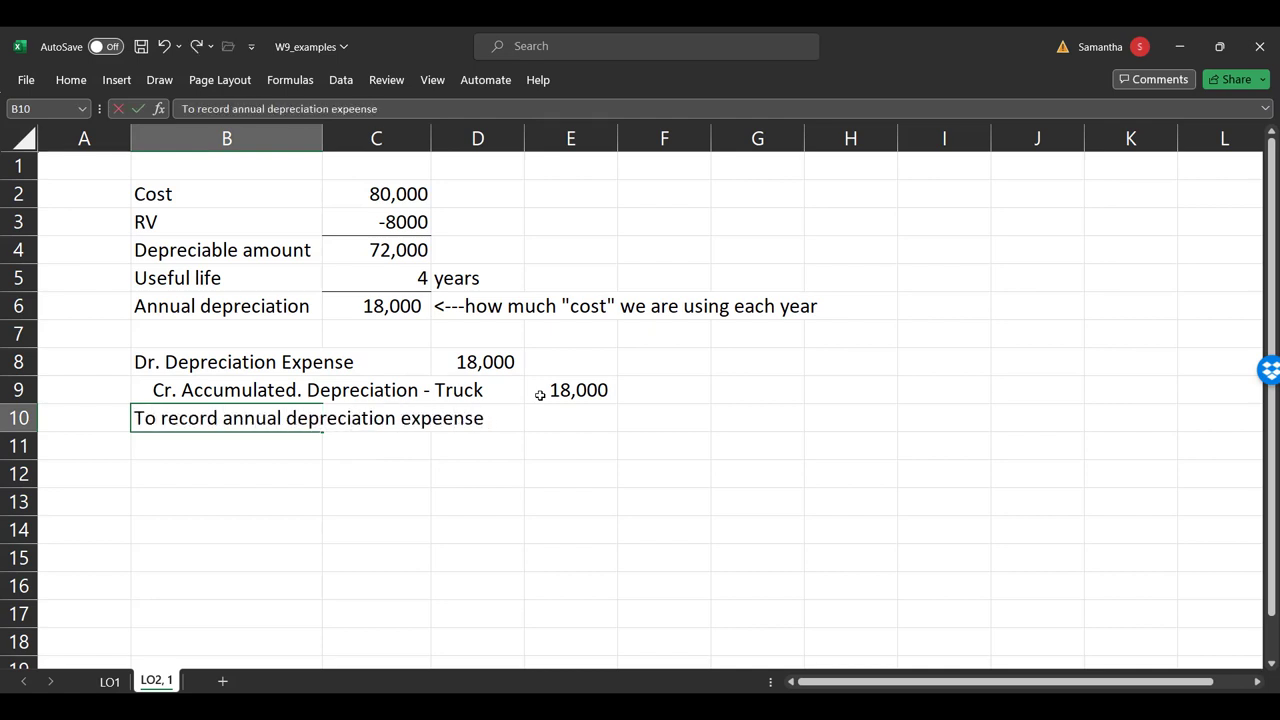
key("BackSpace")
key("BackSpace")
key("BackSpace")
key("BackSpace")
type("nse")
key("Return")
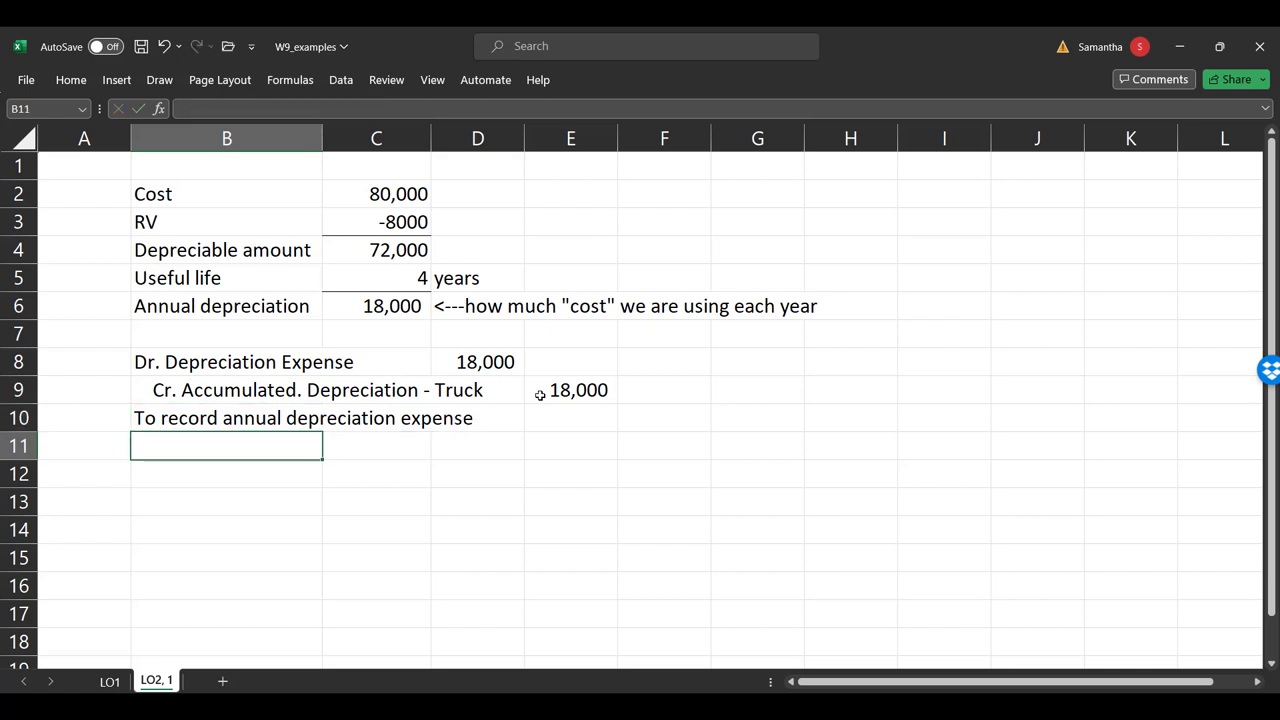
- Label the journal entry "Year 1" in A8
left_click(93, 359)
type("Y")
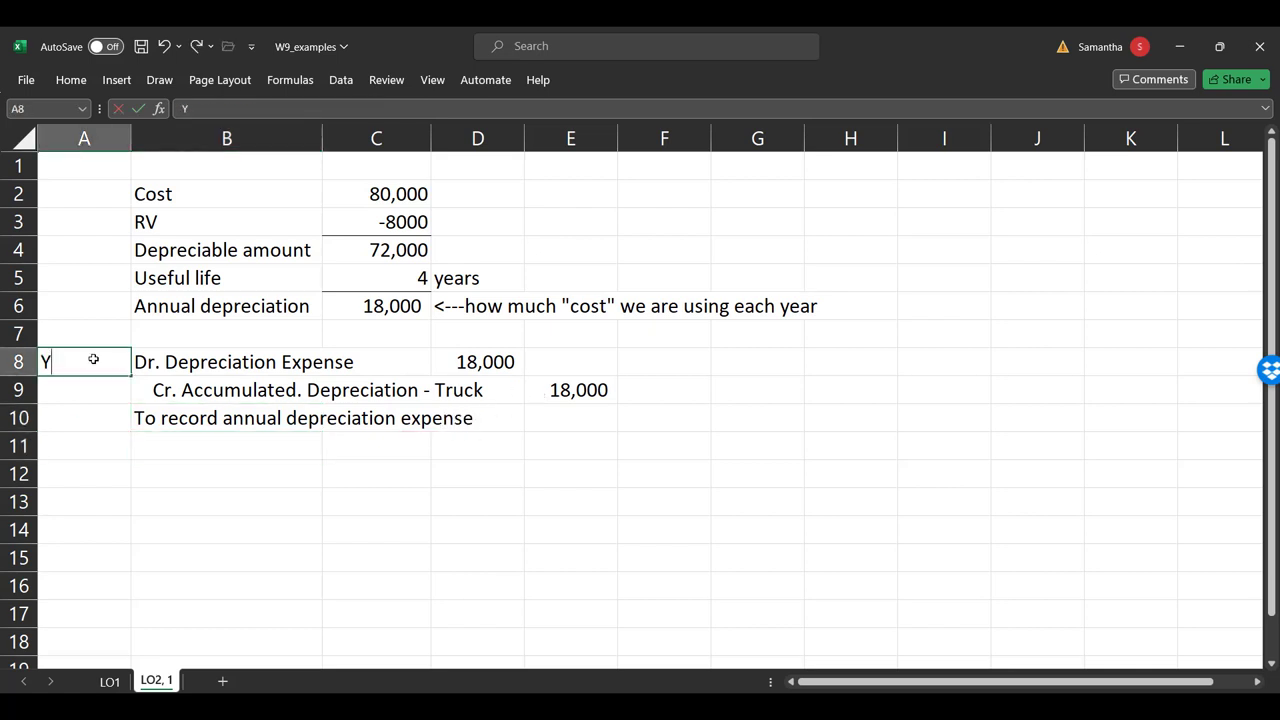
type("ear 1")
- Copy the whole Year 1 journal entry in A8:E10 to A12
left_click_drag(93, 361, 570, 425)
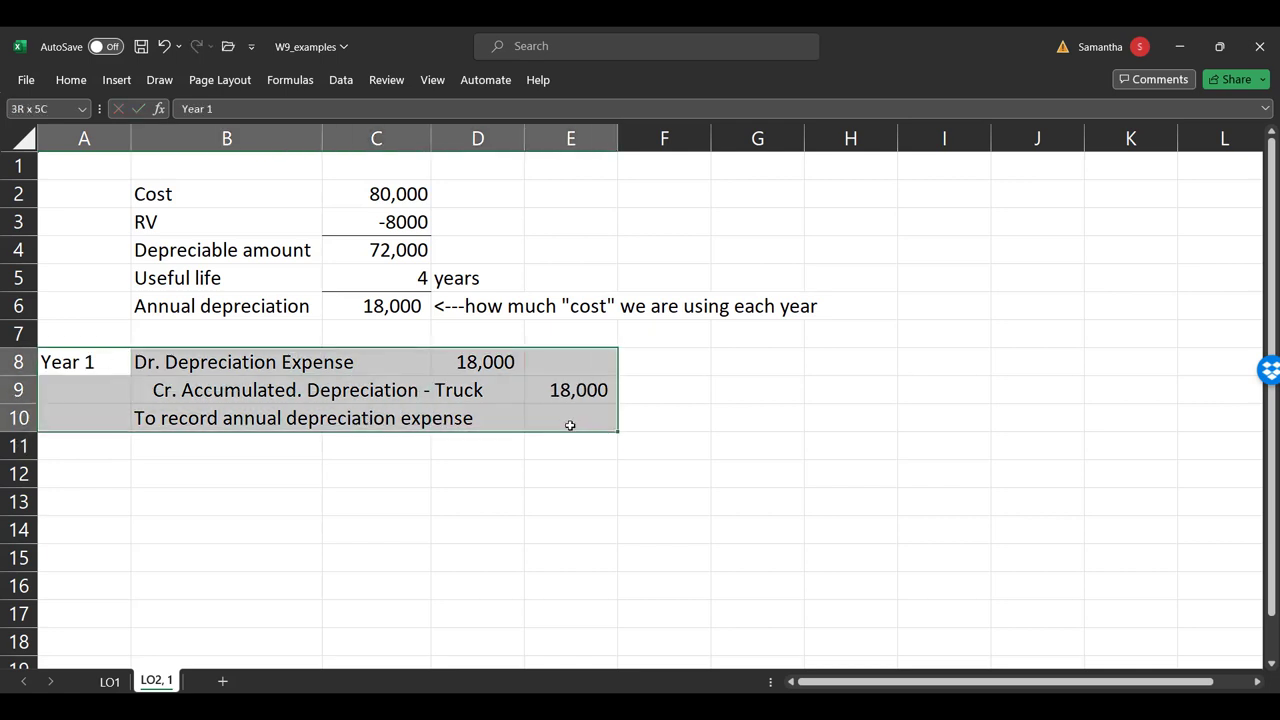
key("ctrl+c")
left_click(103, 466)
key("ctrl+v")
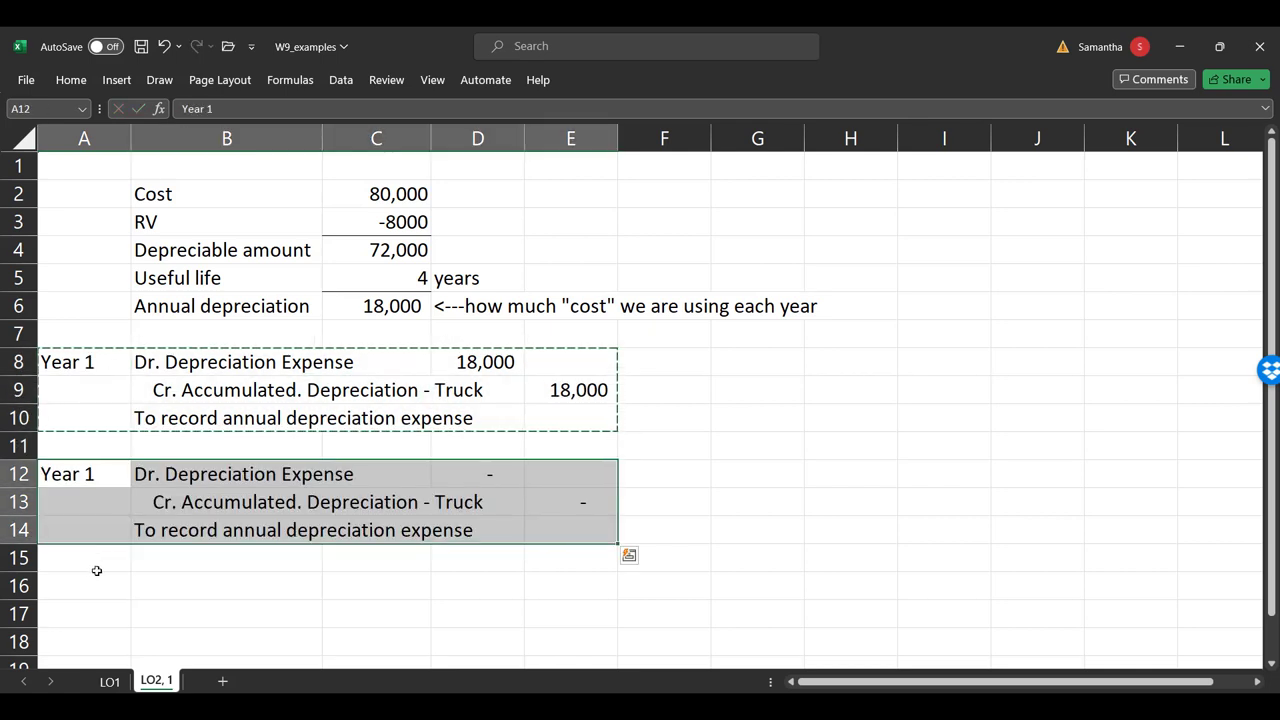
- Replace the debit amount in D12 of the copied entry with the value 18,000
left_click(494, 475)
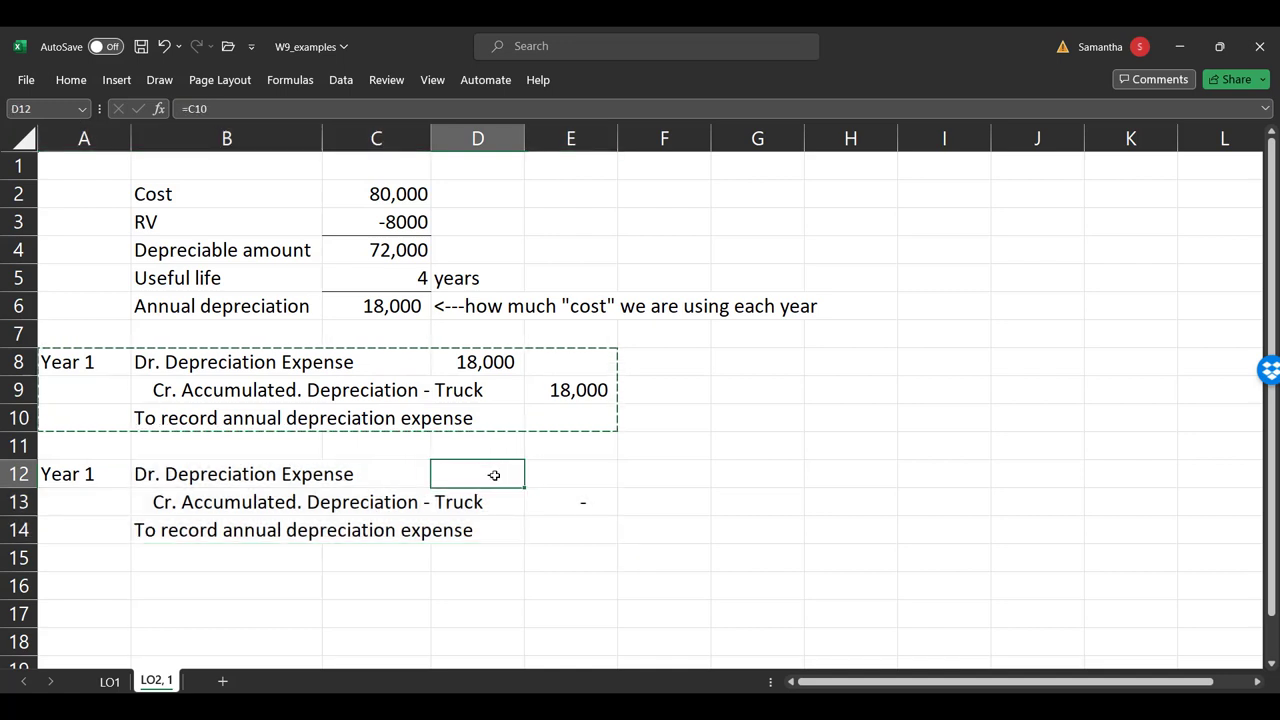
type("18,00")
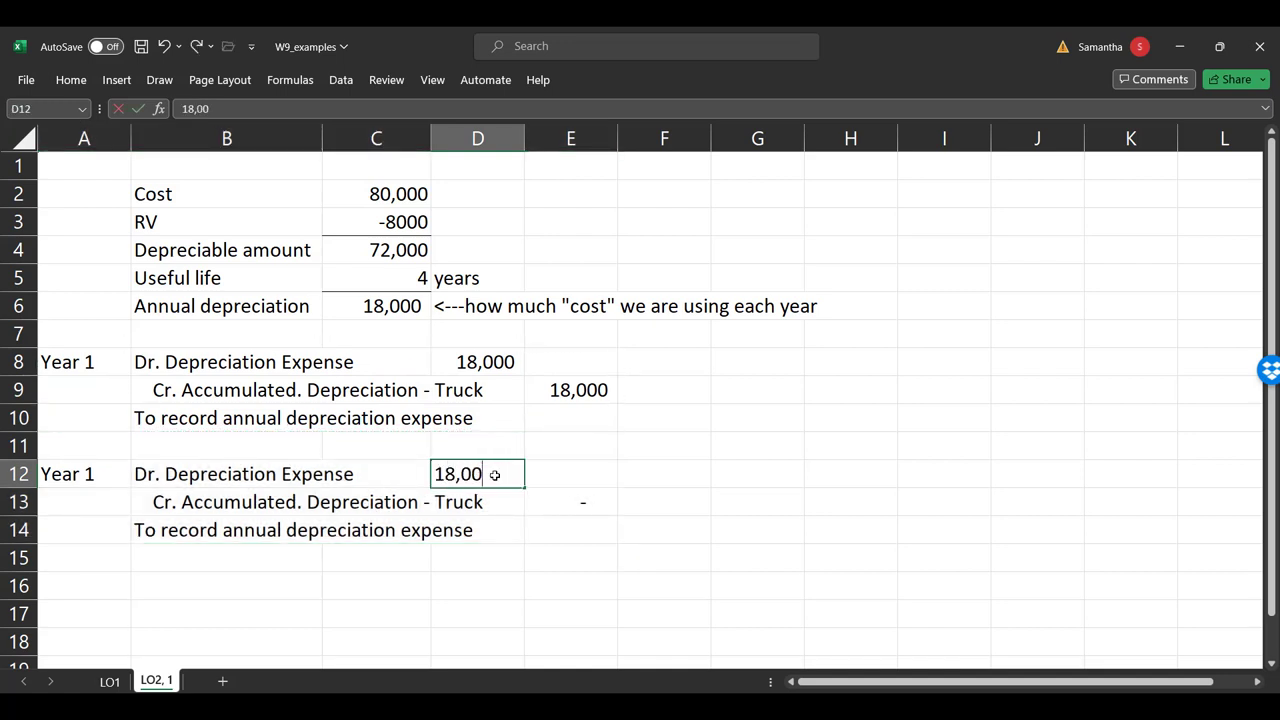
key("Return")
left_click(494, 475)
type("180")
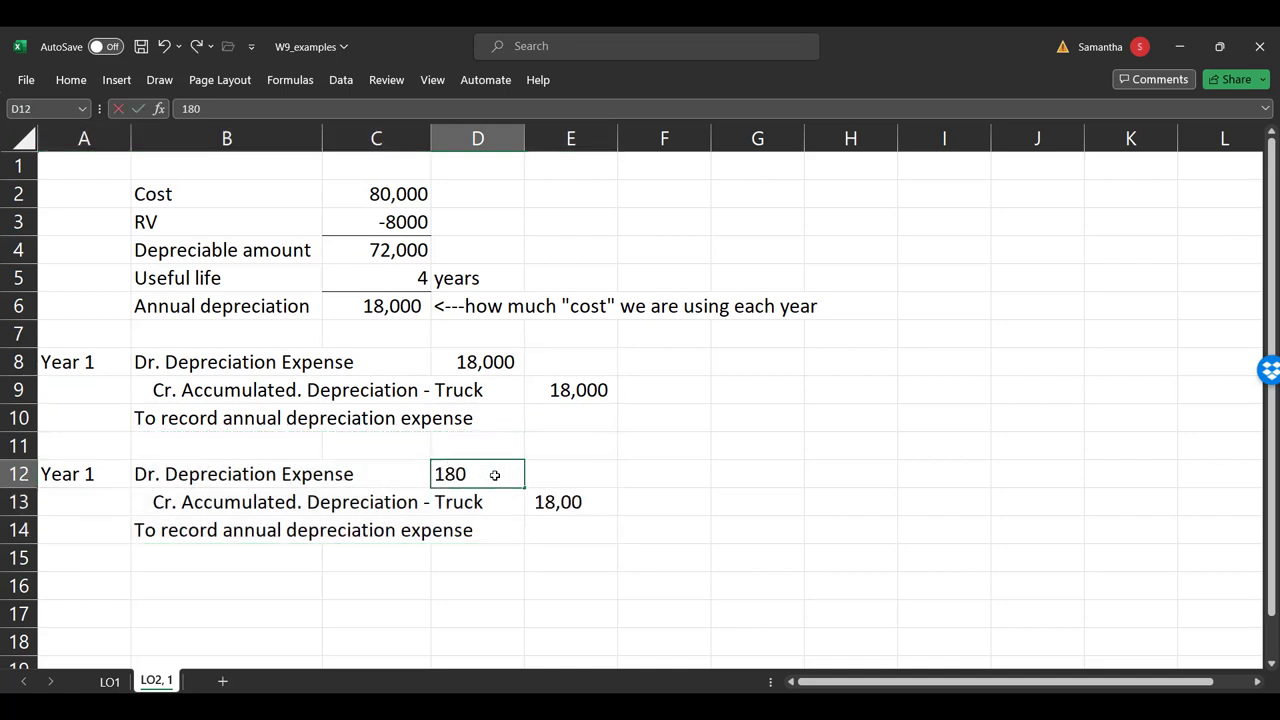
key("BackSpace")
type(",000")
key("Return")
- Copy the second journal entry in A12:E14 to A16
left_click_drag(51, 466, 548, 534)
key("ctrl+c")
left_click(83, 586)
key("ctrl+v")
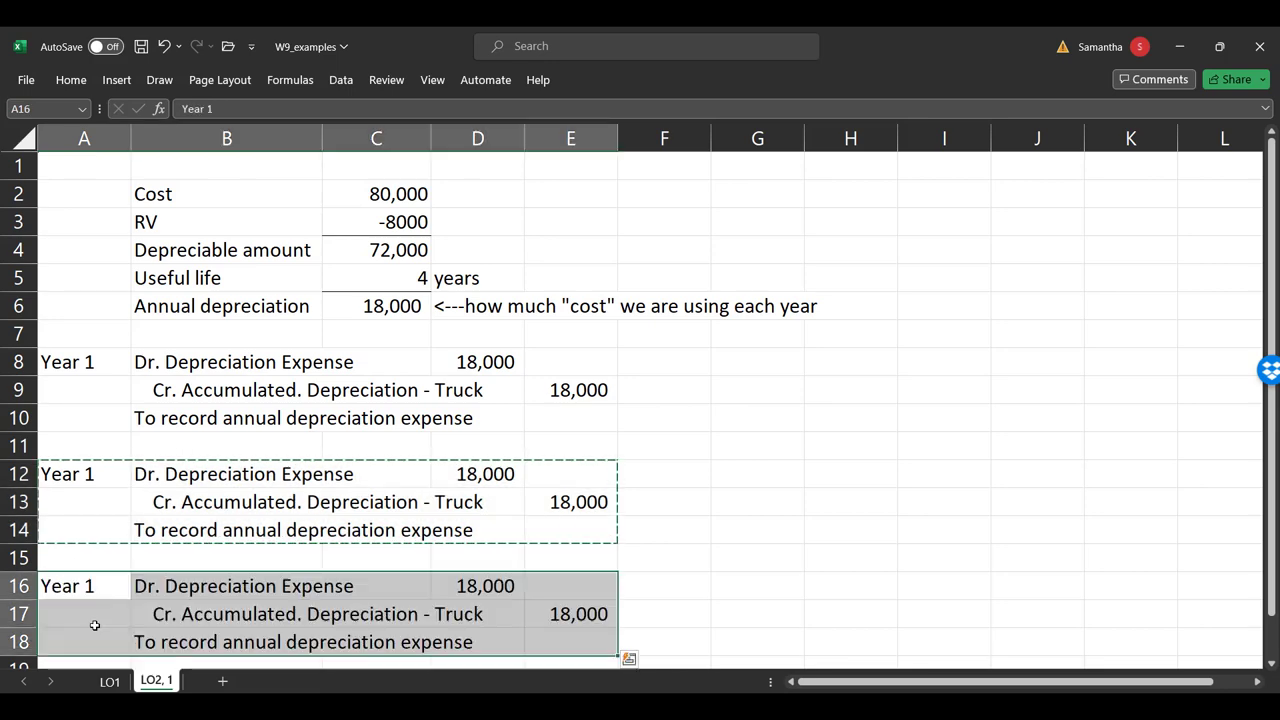
- Paste a fourth copy of the journal entry at A21 and delete the extra blank row 20 above it
scroll(94, 600, "down", 3)
left_click(84, 523)
left_click(85, 497)
left_click(90, 470)
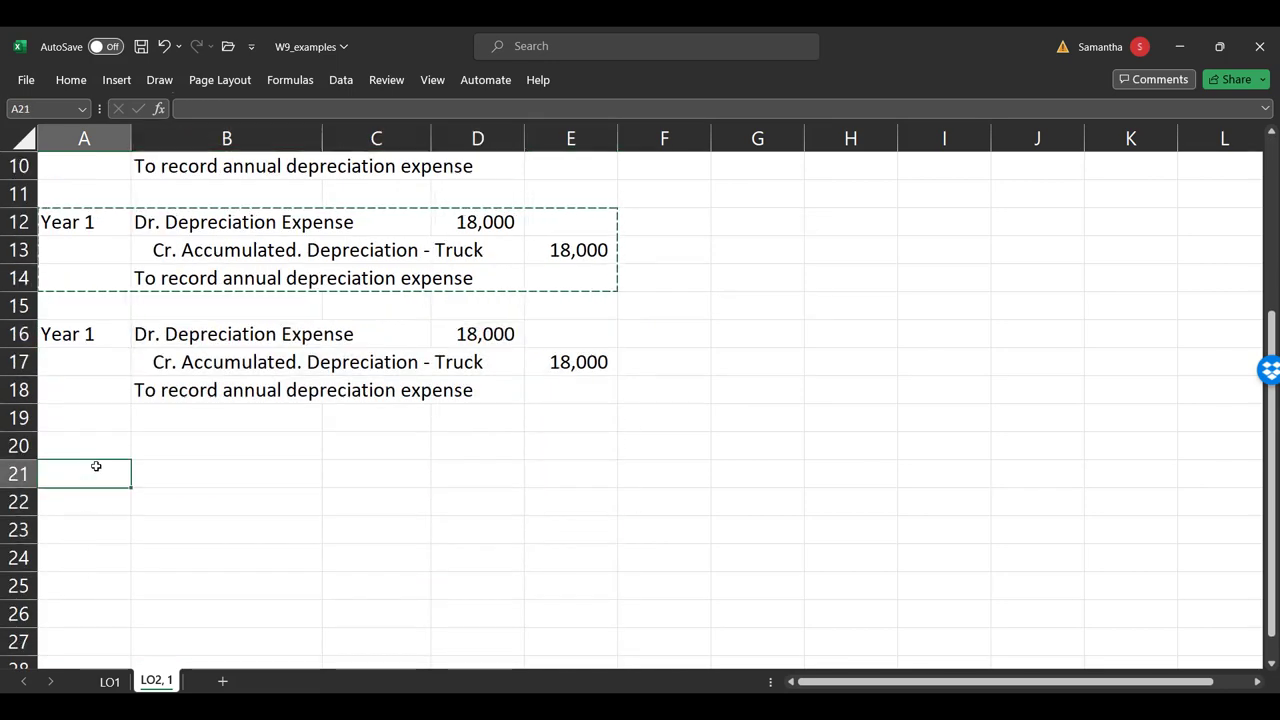
key("ctrl+v")
left_click(18, 445)
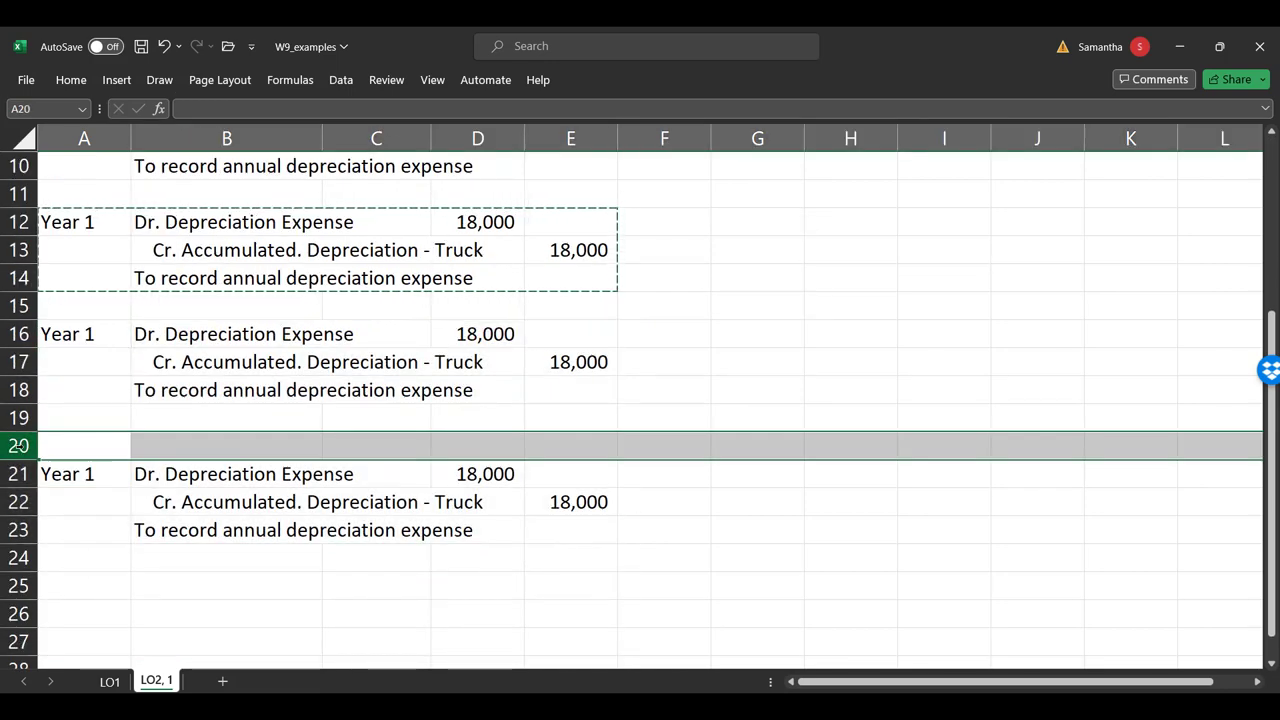
right_click(18, 445)
left_click(70, 311)
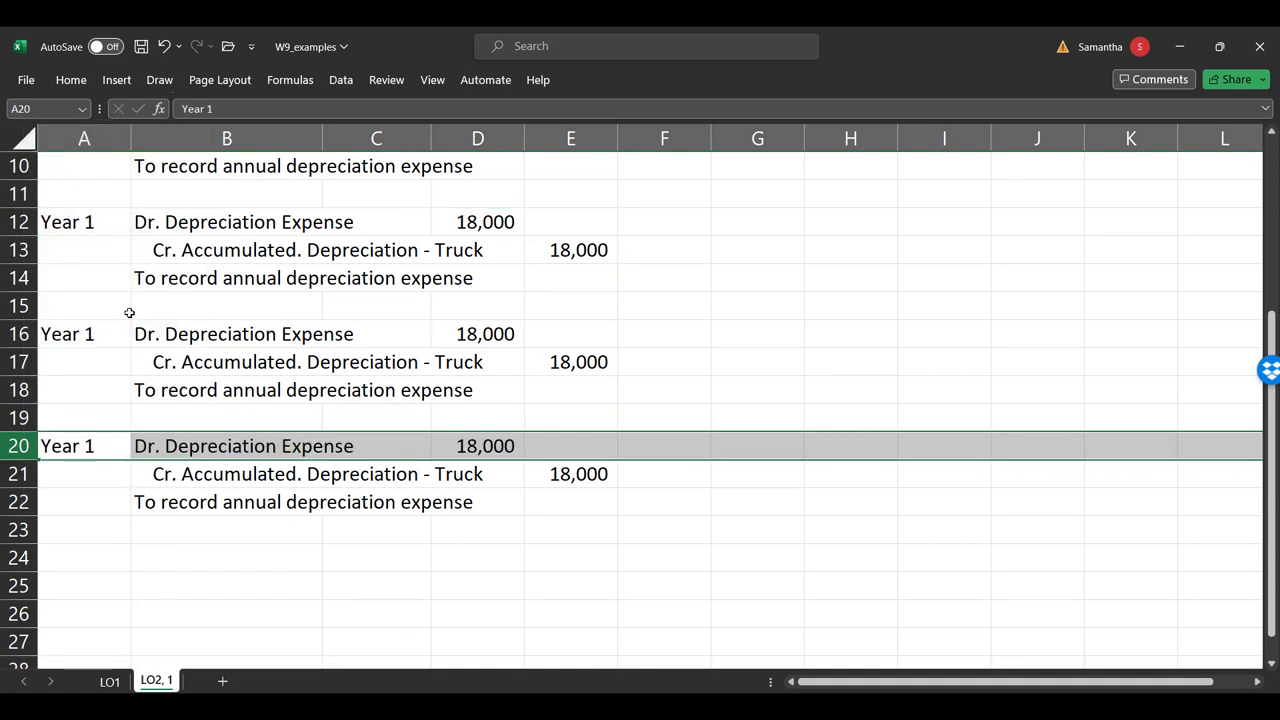
- Change the second entry's label in A12 to "Year 2"
scroll(118, 305, "up", 1)
left_click(118, 304)
left_click(237, 109)
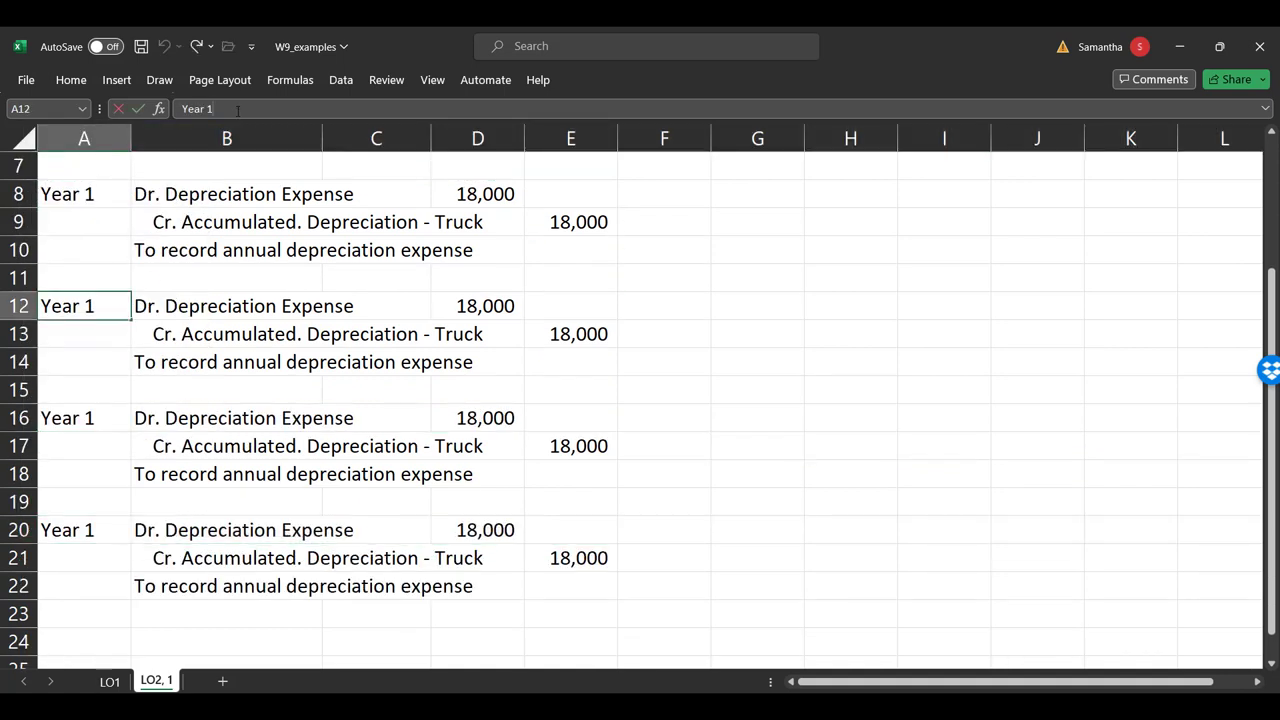
key("BackSpace")
type("2")
key("Return")
- Relabel the third entry in A16 as "Year 3" and the fourth entry in A20 as "Year 4"
left_click(88, 420)
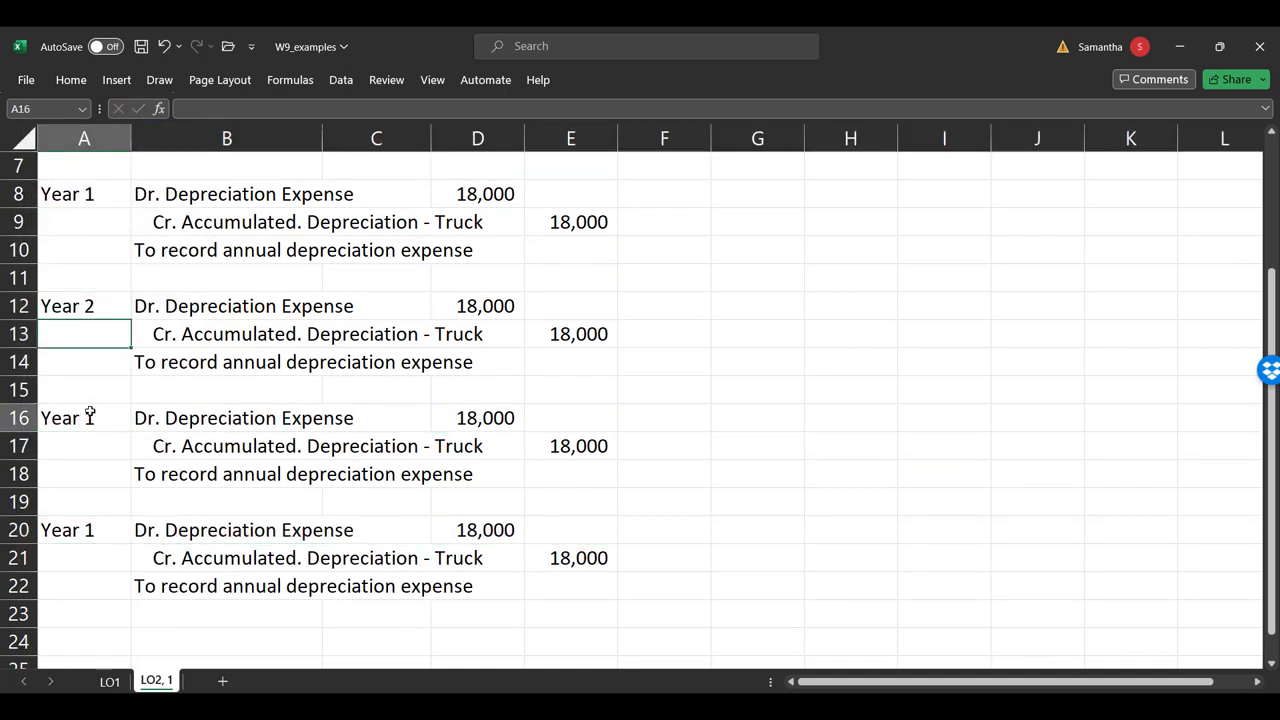
left_click(270, 104)
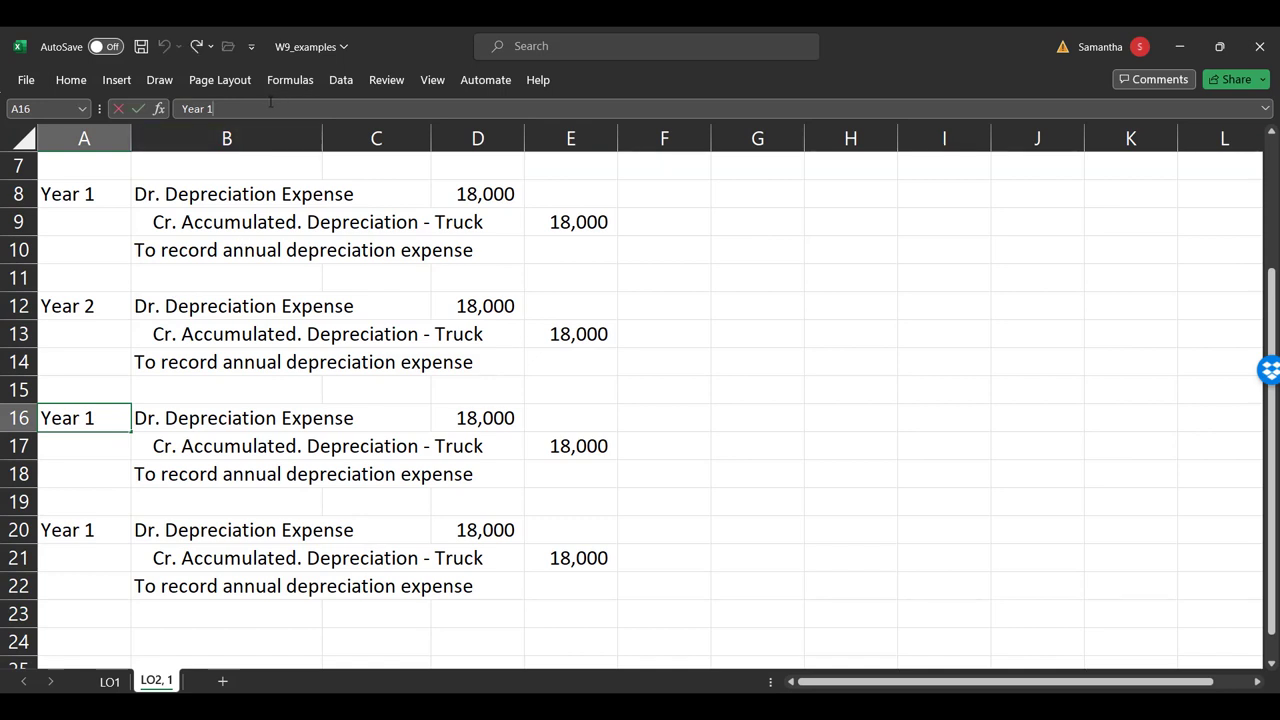
type("2")
key("Return")
left_click(80, 530)
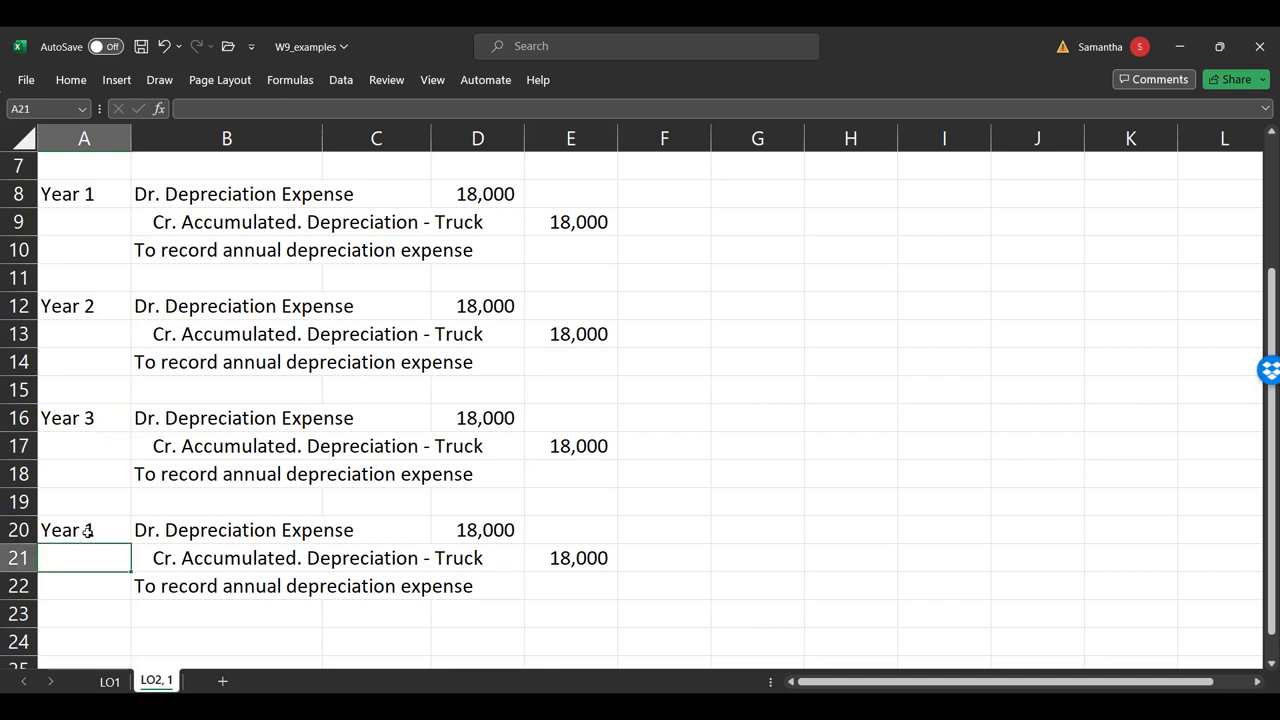
left_click(241, 109)
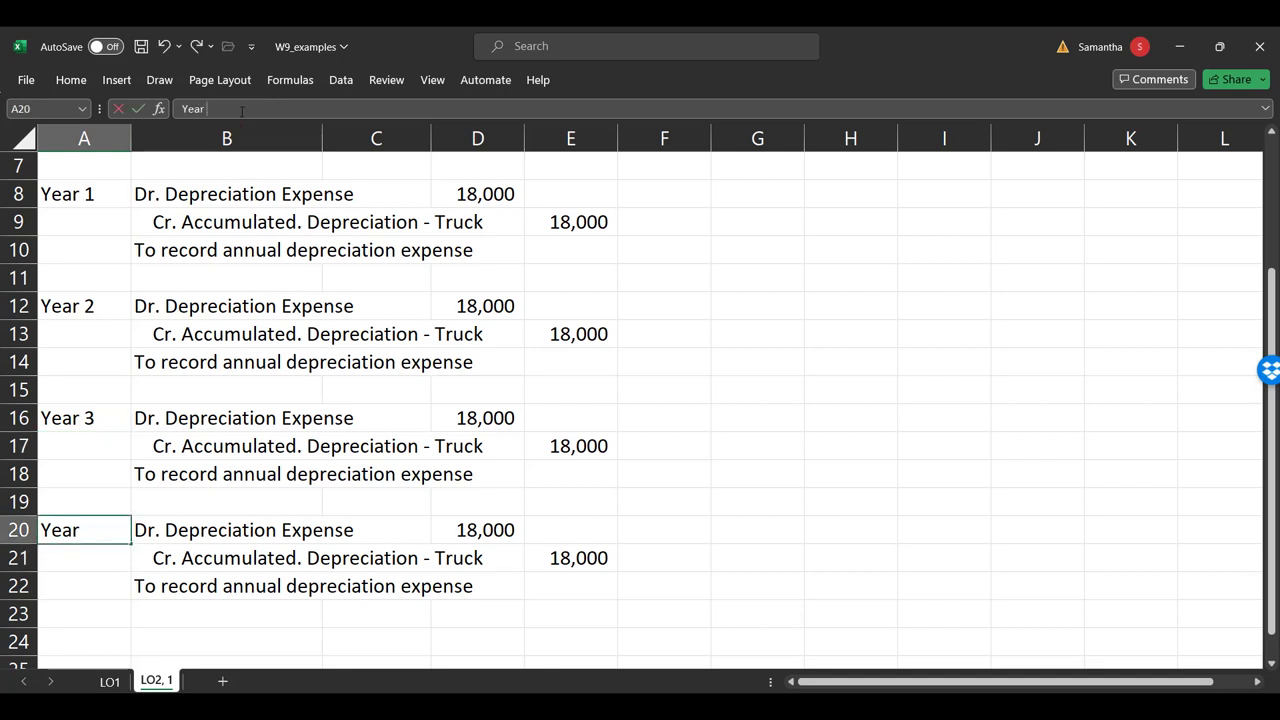
type("4")
key("Return")
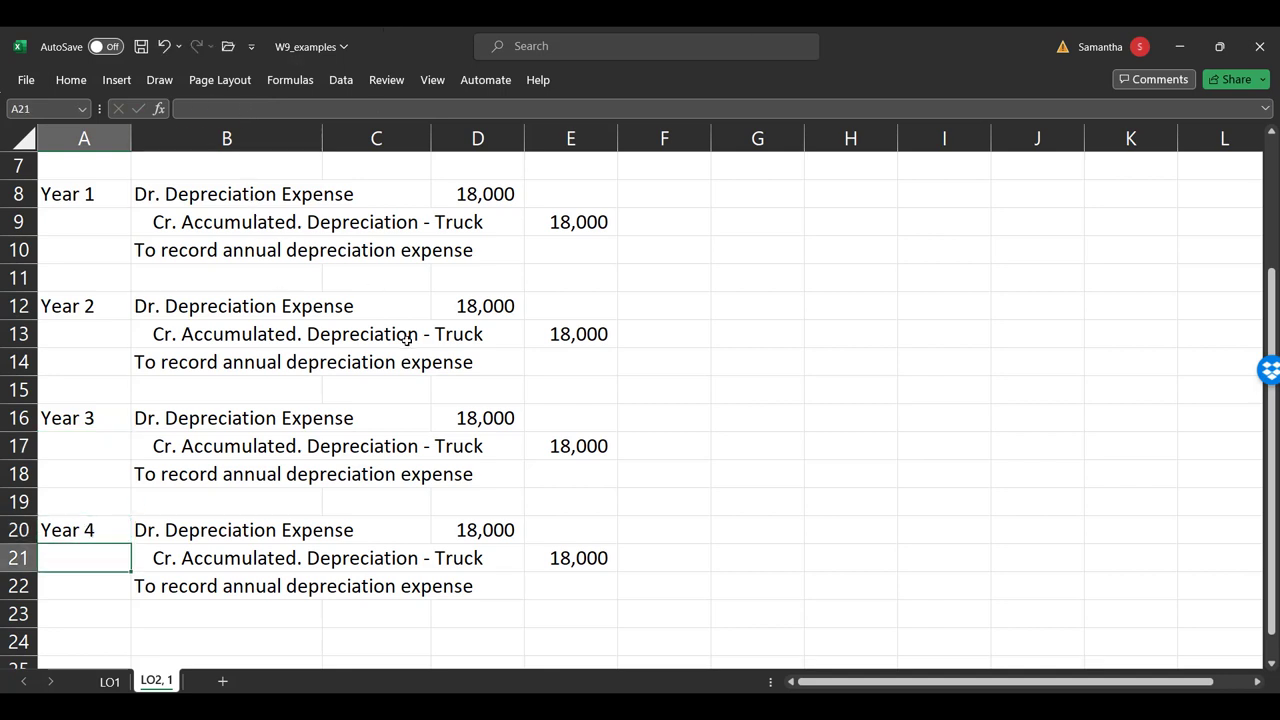
- Select the debit amounts of all four years together, followed by the four credit amounts, to review them
left_click(470, 539)
left_click(495, 416, "ctrl")
left_click(484, 306, "ctrl")
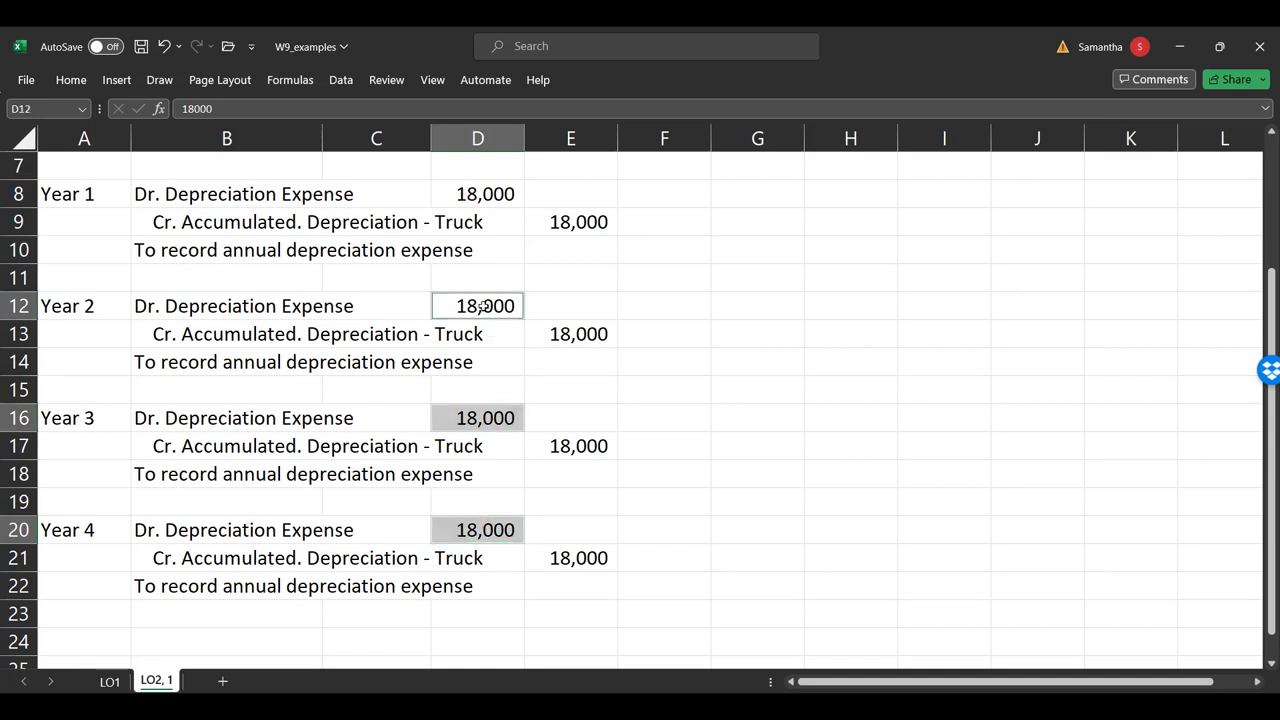
left_click(463, 193, "ctrl")
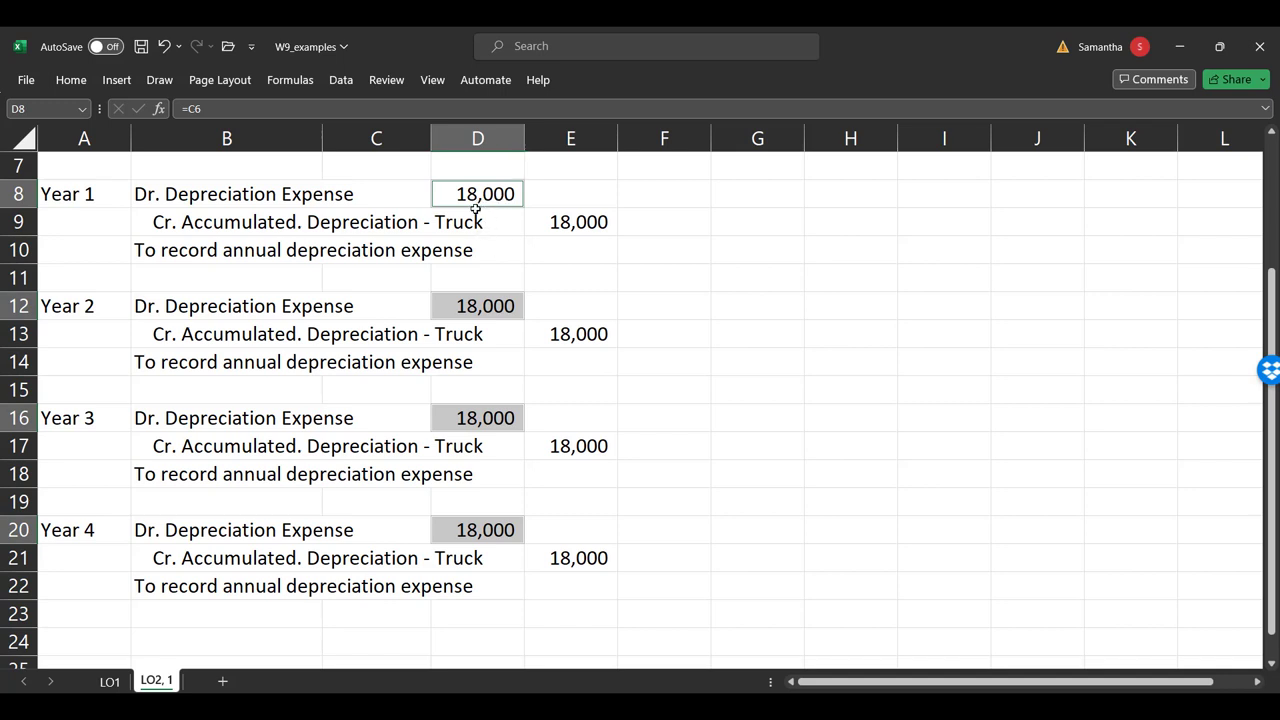
left_click(590, 222)
left_click(561, 334, "ctrl")
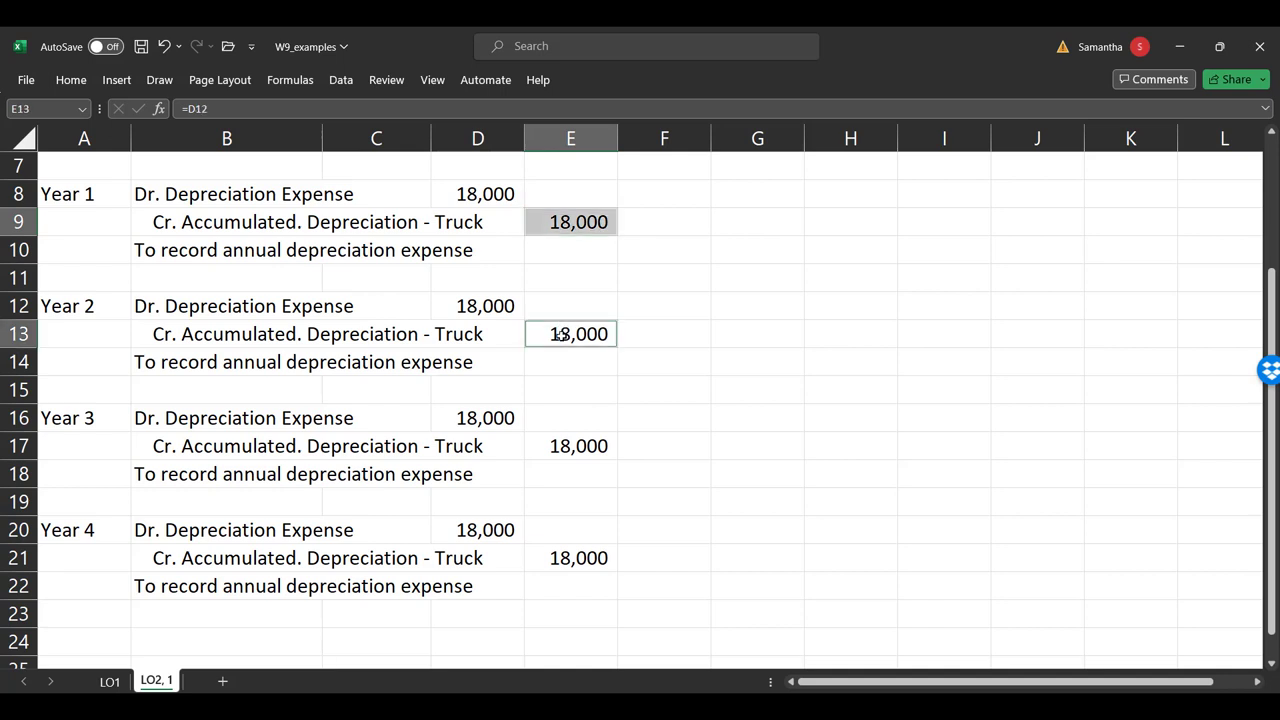
left_click(549, 446, "ctrl")
left_click(577, 557, "ctrl")
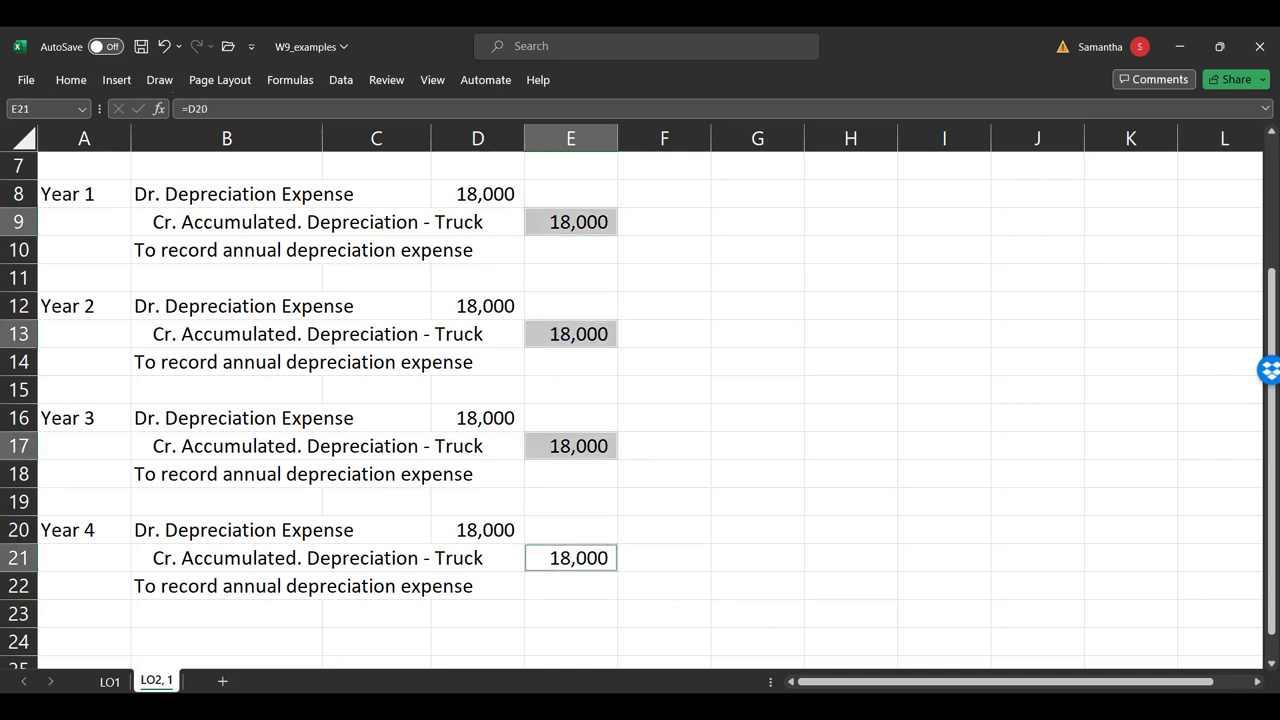
- Total the four years' accumulated depreciation credits in G9 with the formula =E9+E13+E17+E21
left_click(760, 226)
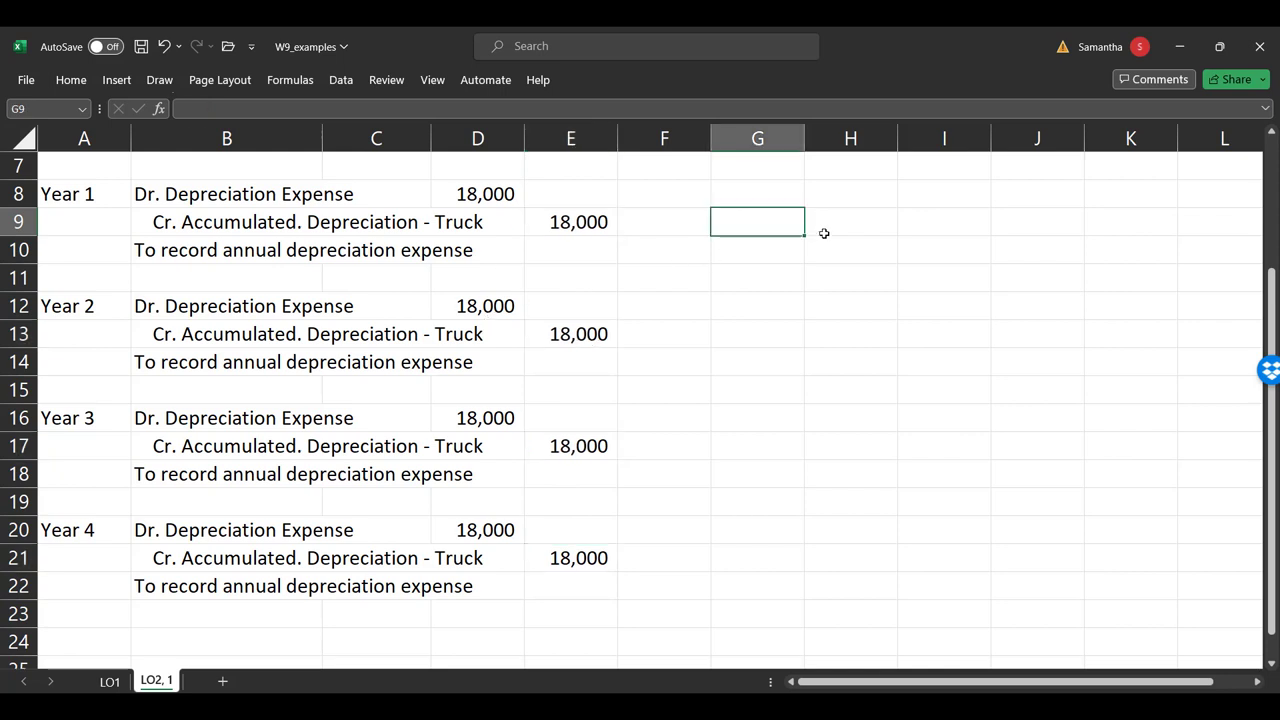
type("=")
key("Left")
key("Left")
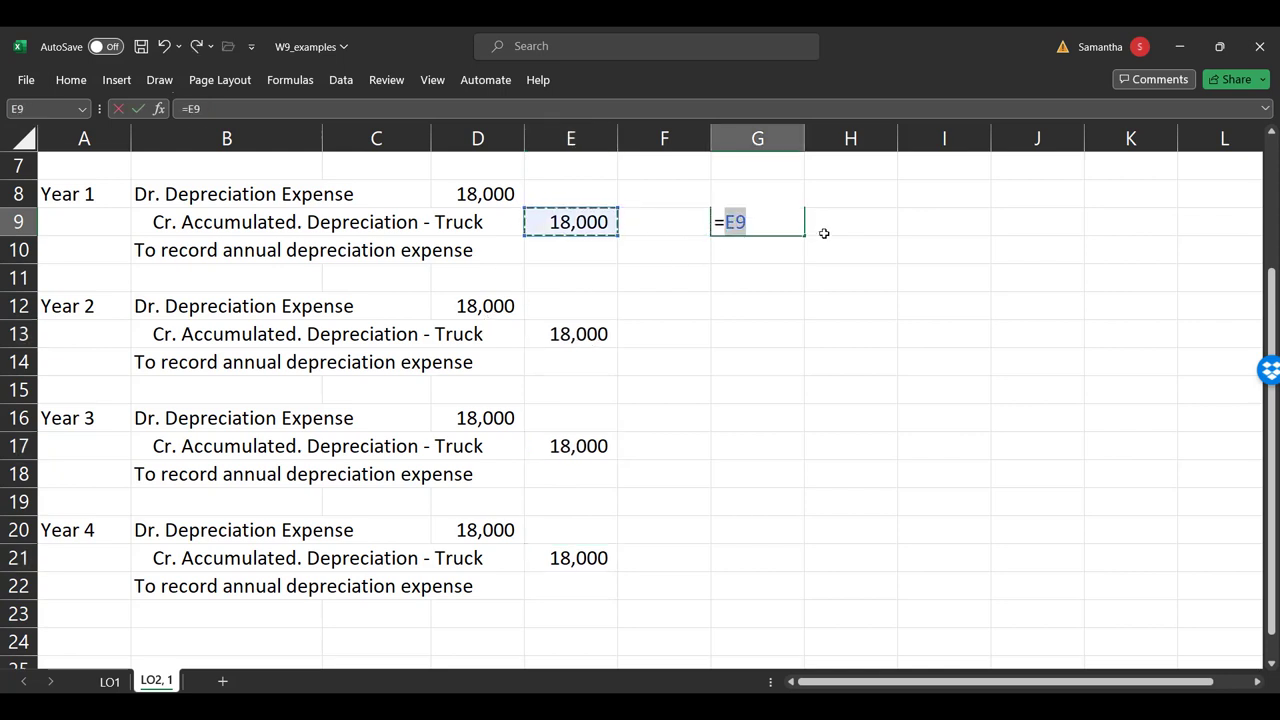
type("*")
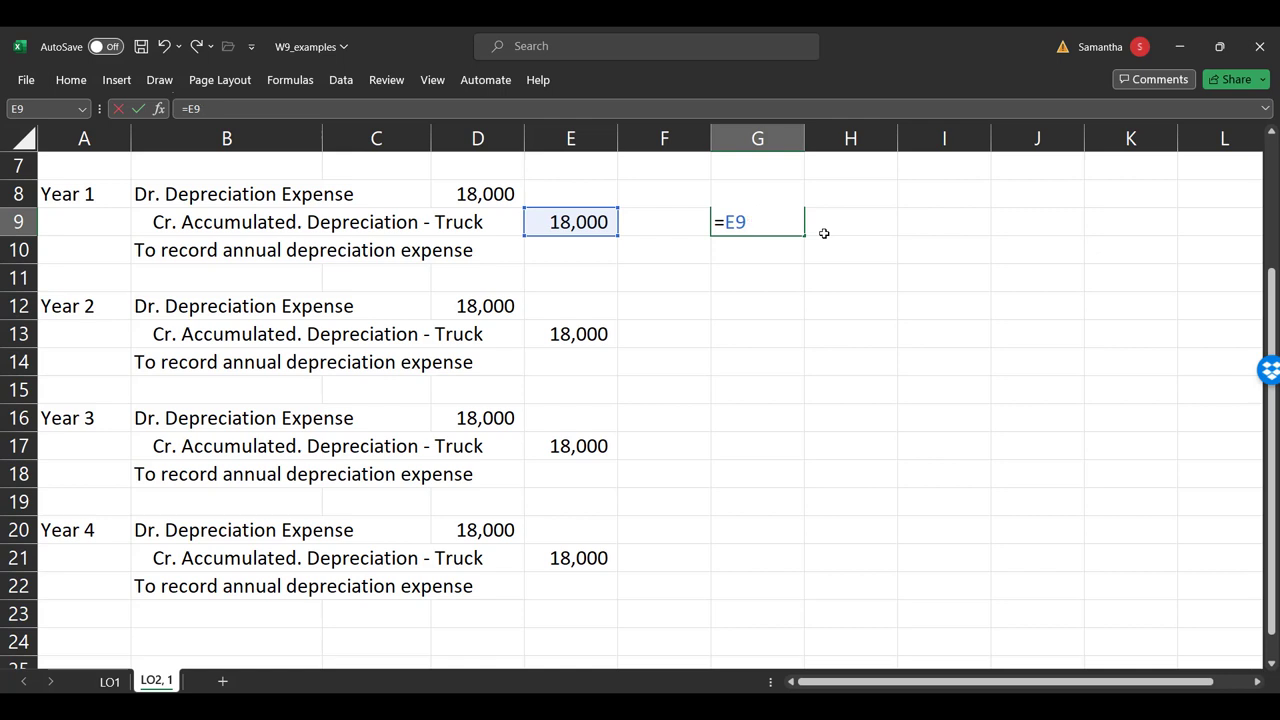
left_click(590, 330)
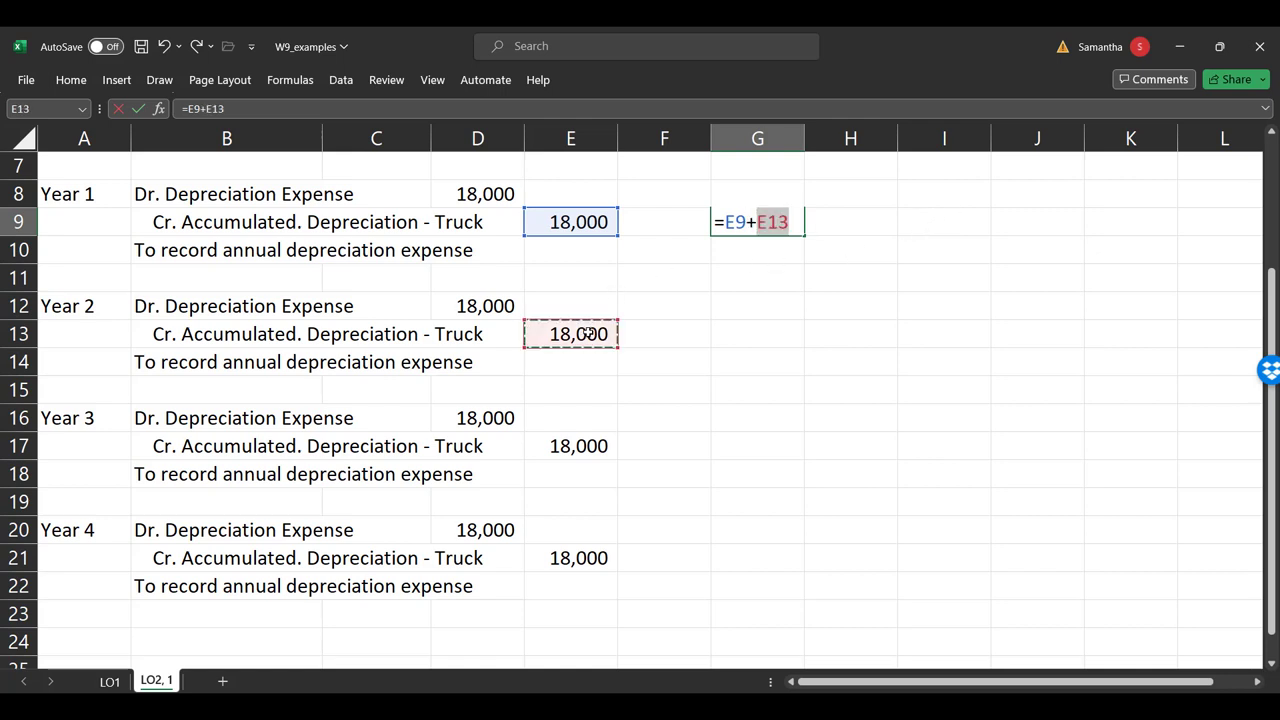
type("+")
left_click(582, 443)
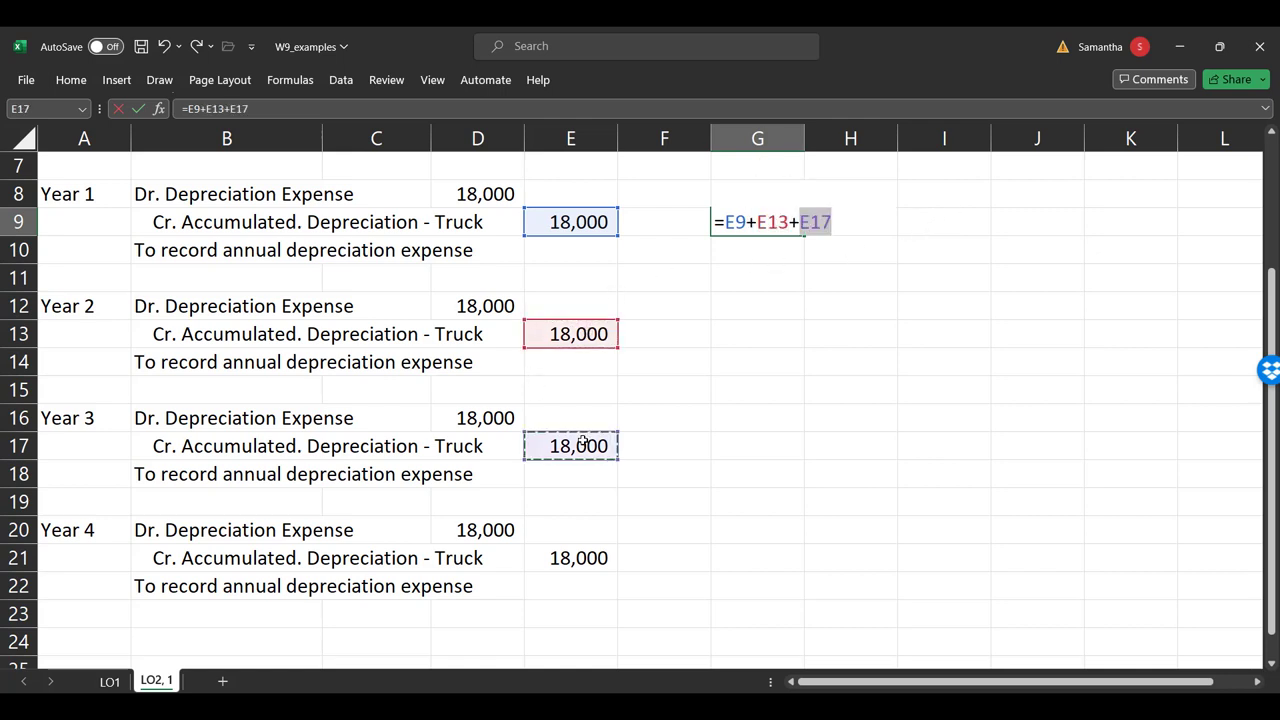
type("+")
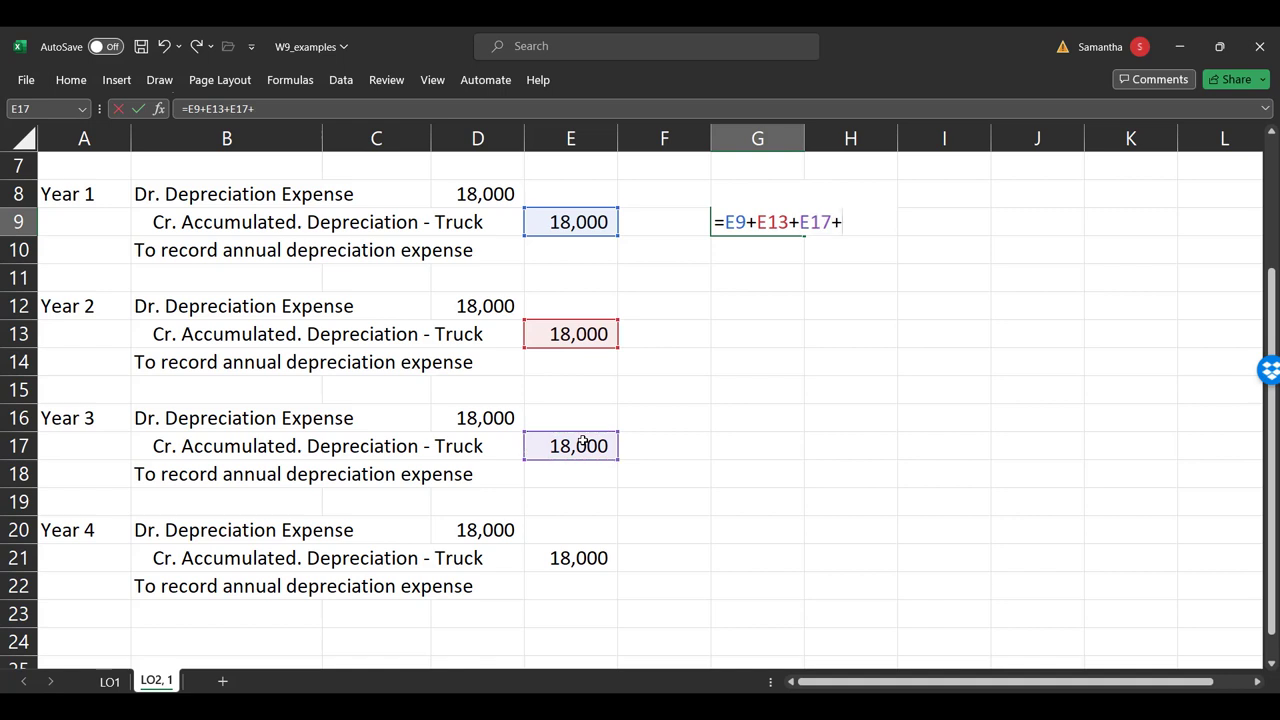
left_click(562, 554)
key("ctrl+Return")
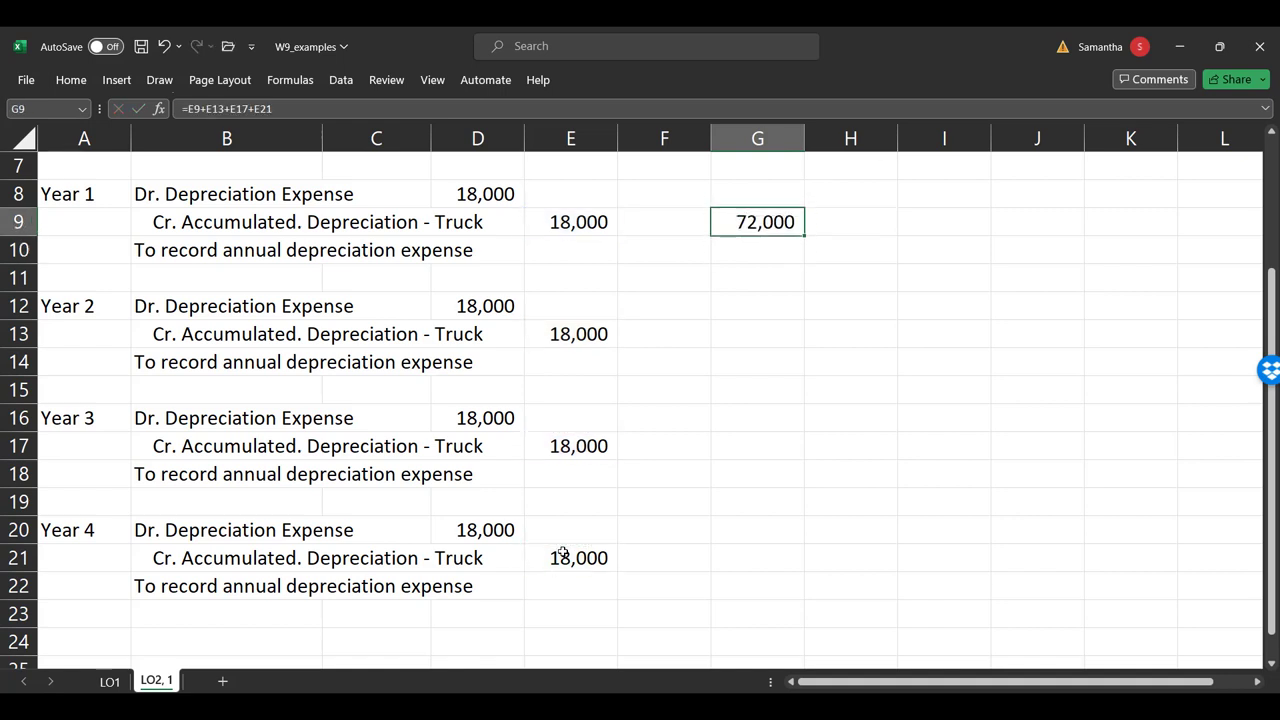
- Label the accumulated depreciation total "b)" in H9
key("Right")
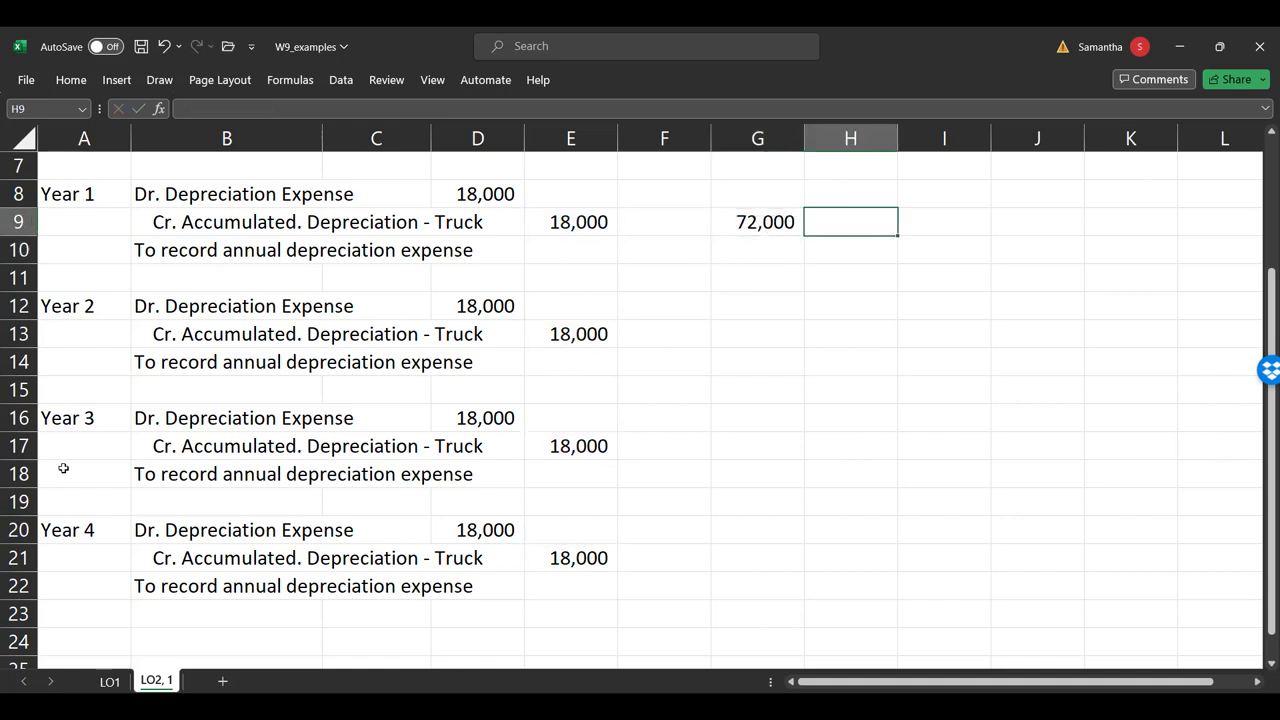
type("b")
key("Return")
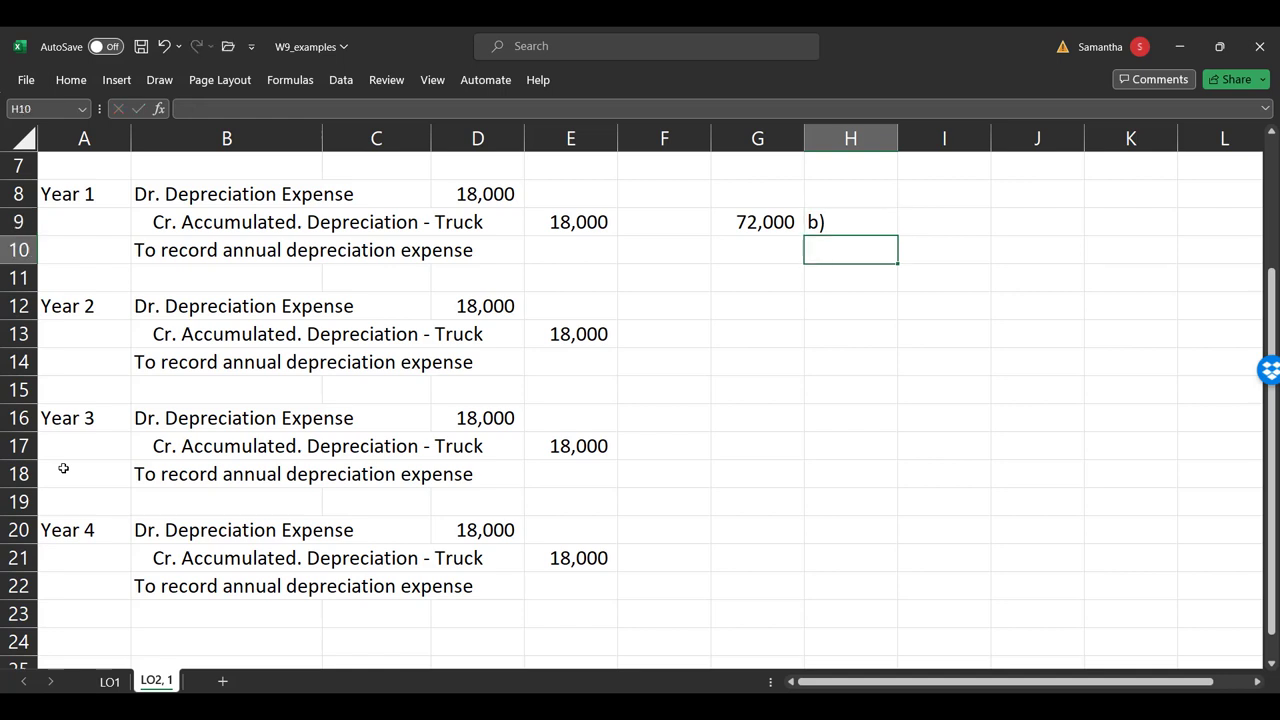
- Highlight the labelled total in G9:H9 and the depreciable amount row in B4:C4 with the same light blue fill
scroll(330, 260, "up", 2)
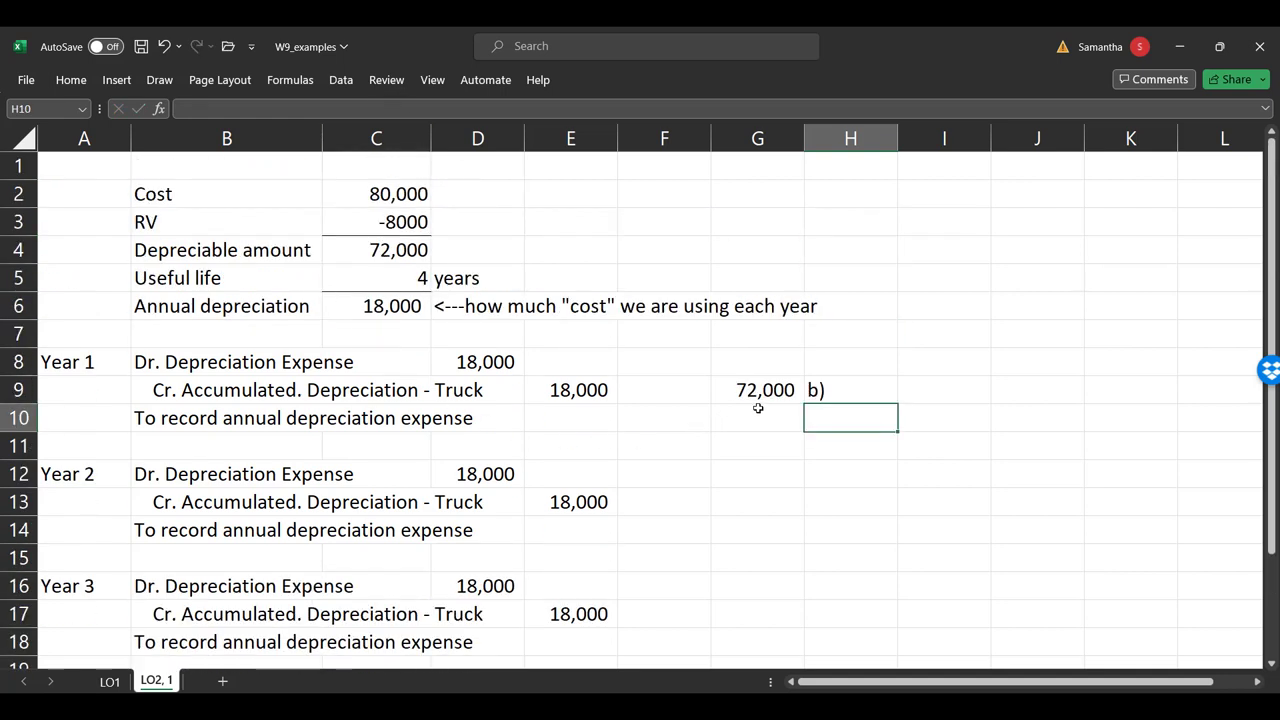
left_click_drag(757, 408, 863, 394)
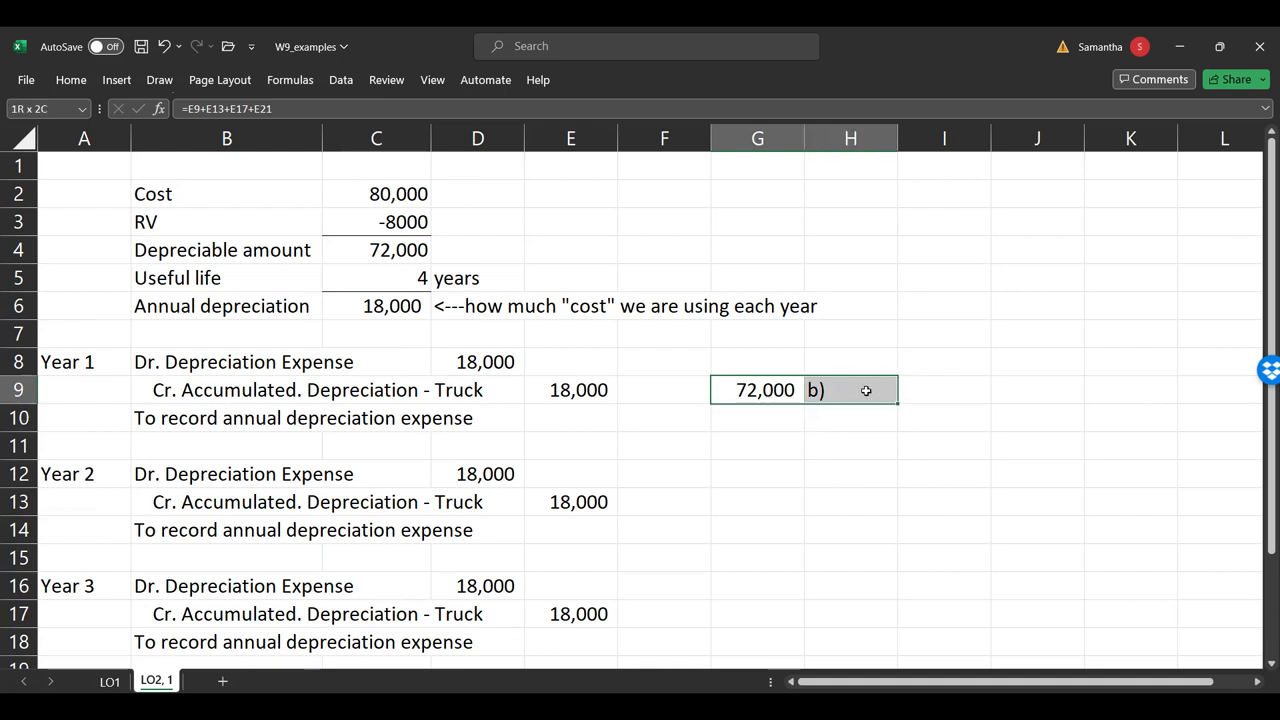
mouse_move(185, 261)
left_mouse_down()
mouse_move(190, 280)
mouse_move(368, 259)
left_mouse_up()
left_click(88, 82)
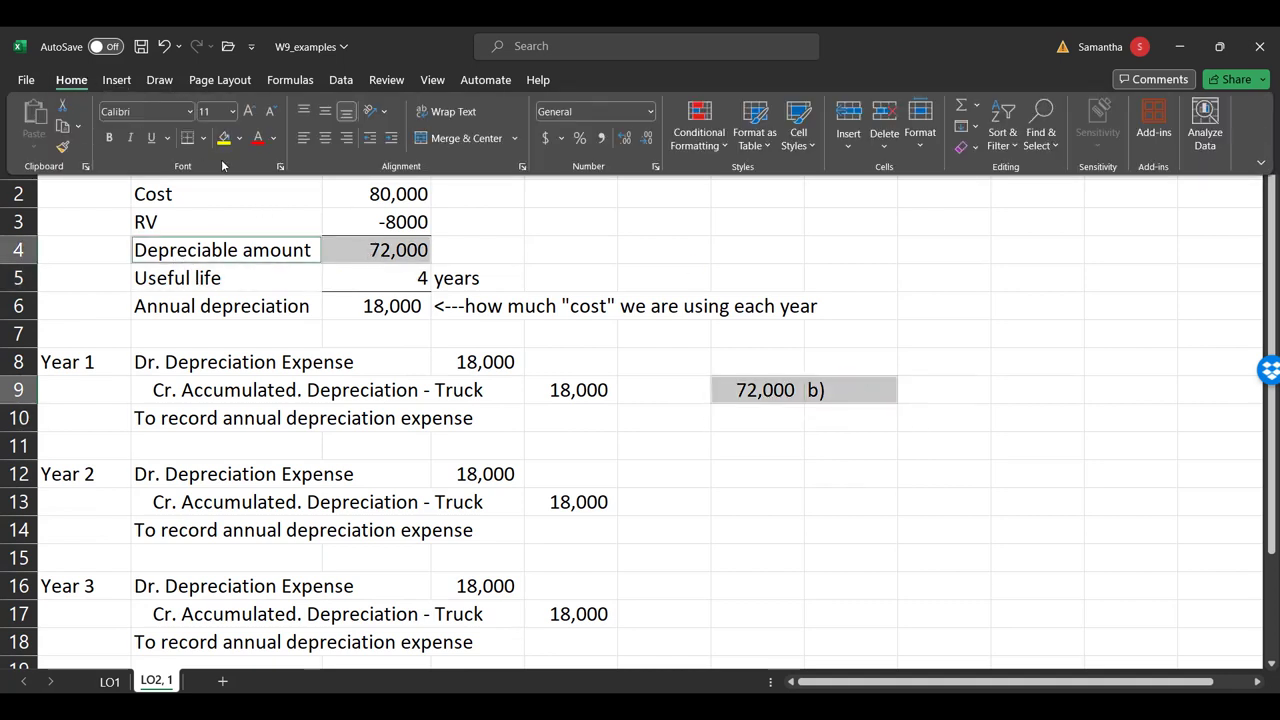
left_click(239, 138)
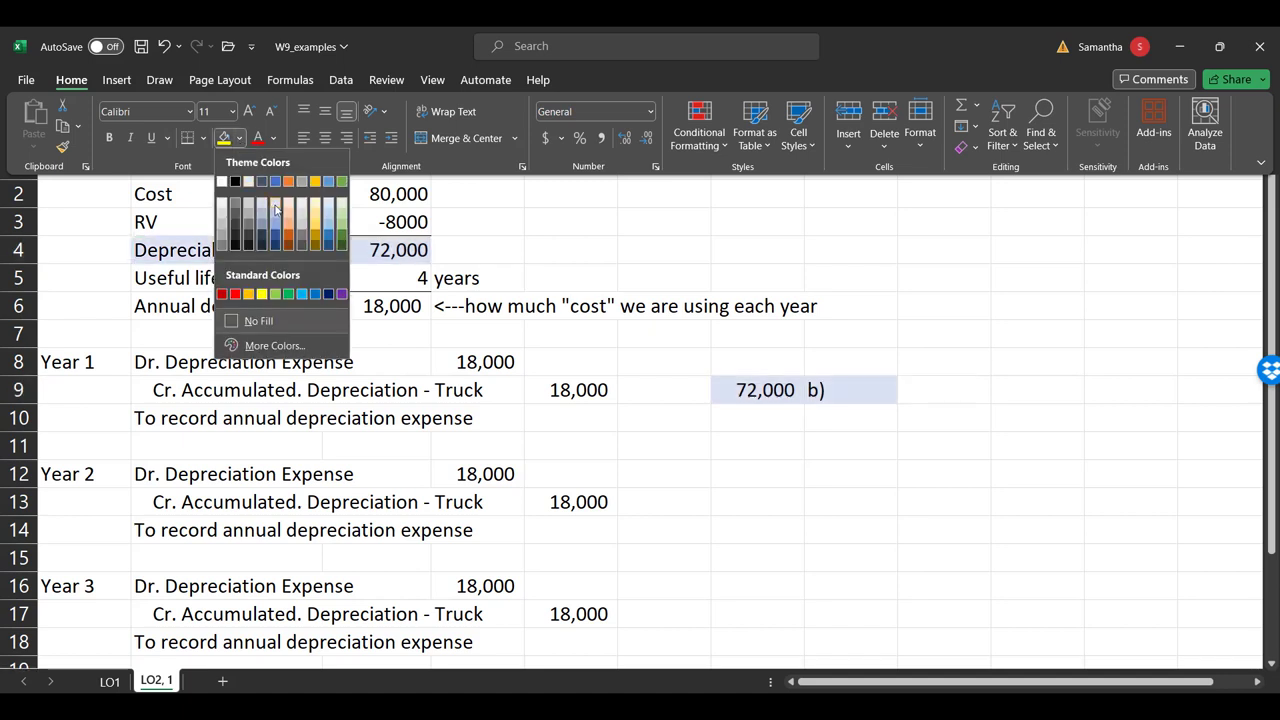
left_click(277, 211)
left_click(965, 533)
left_click(901, 406)
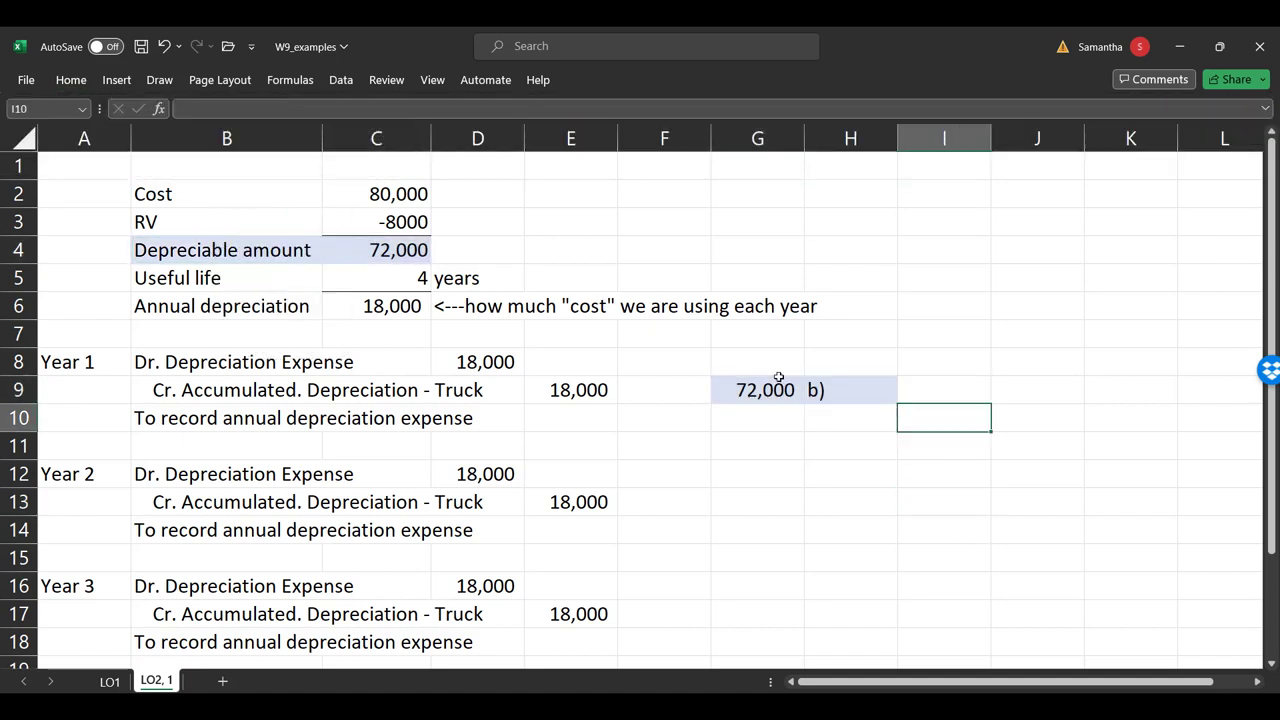
- Mark the annual depreciation row as "a)" in A6
left_click(796, 412)
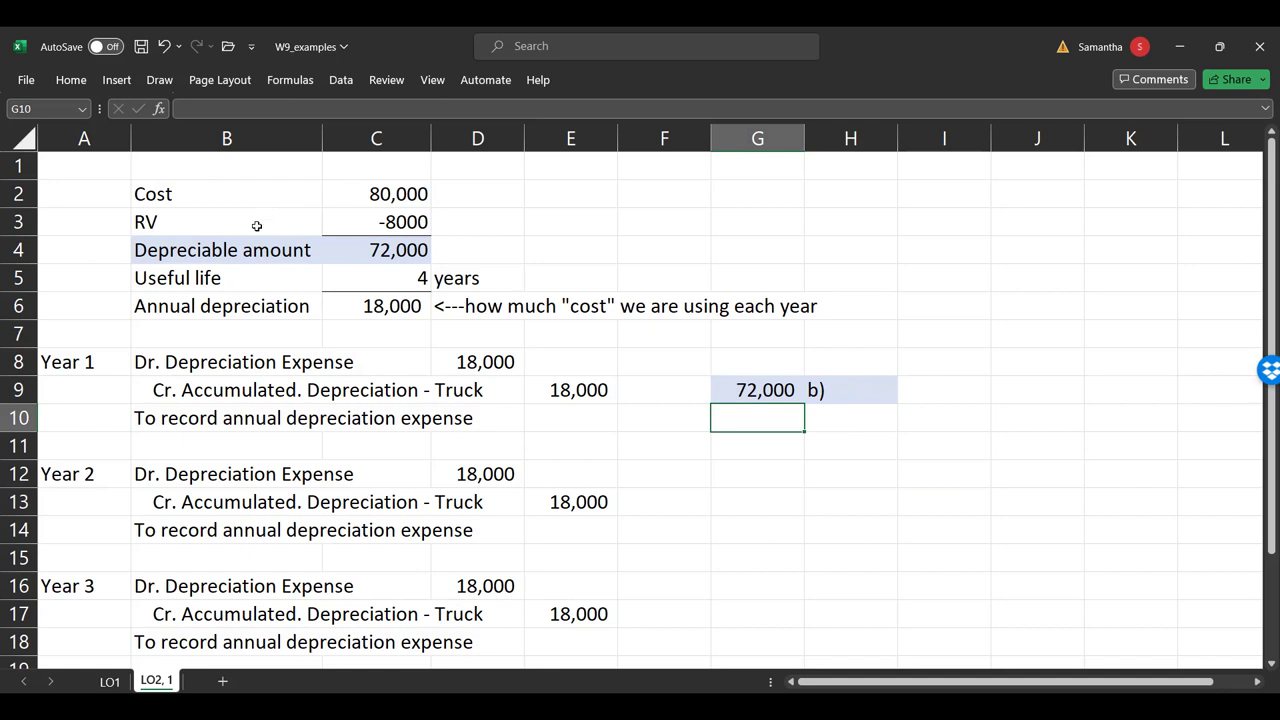
left_click(116, 306)
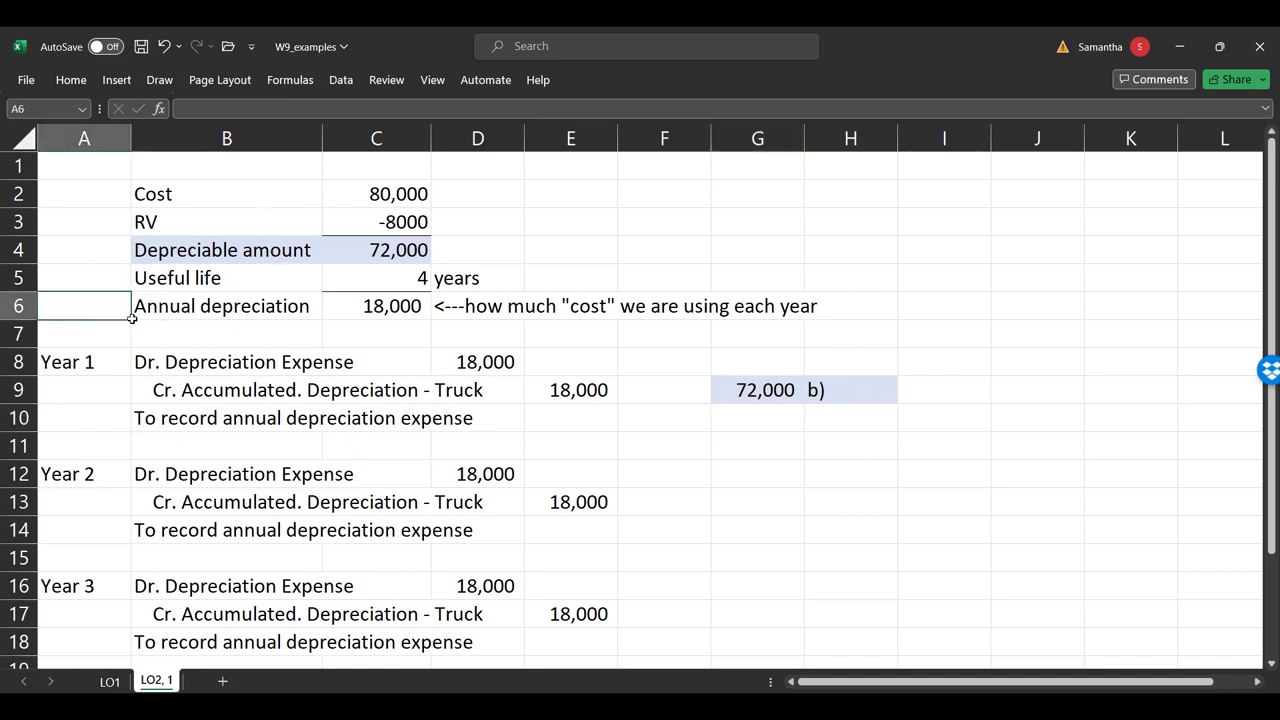
type("a)")
key("Return")
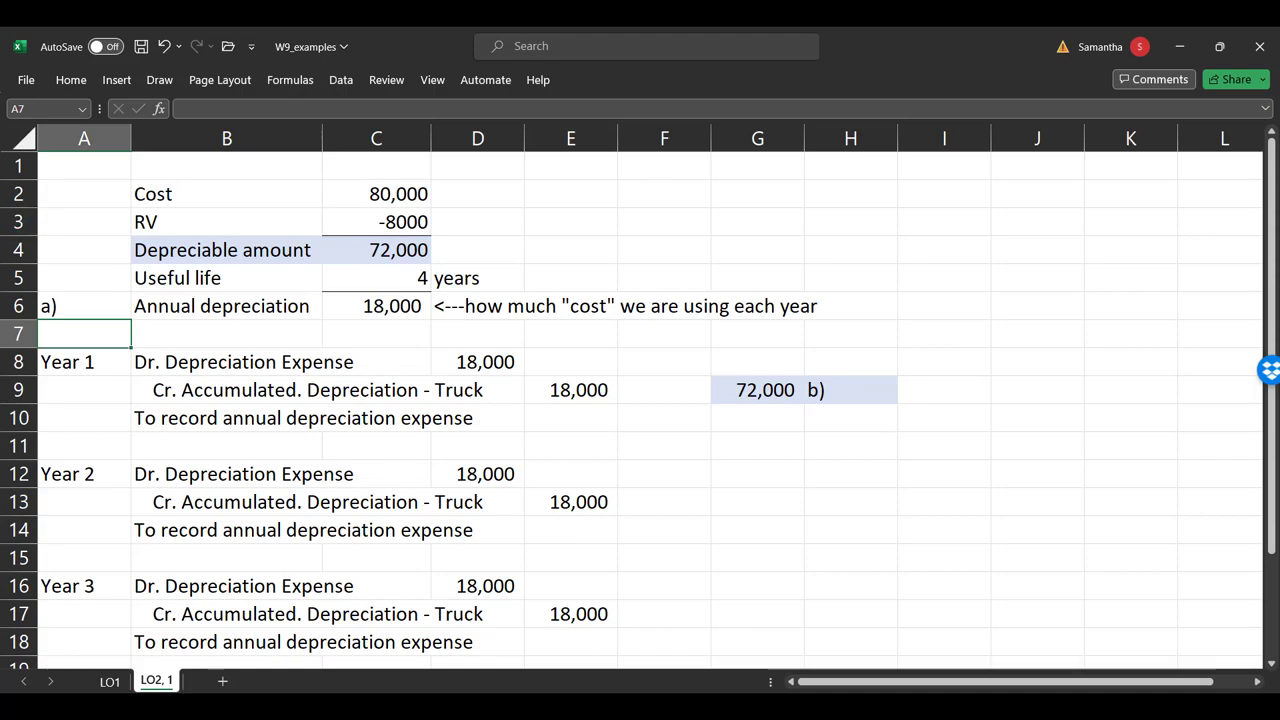